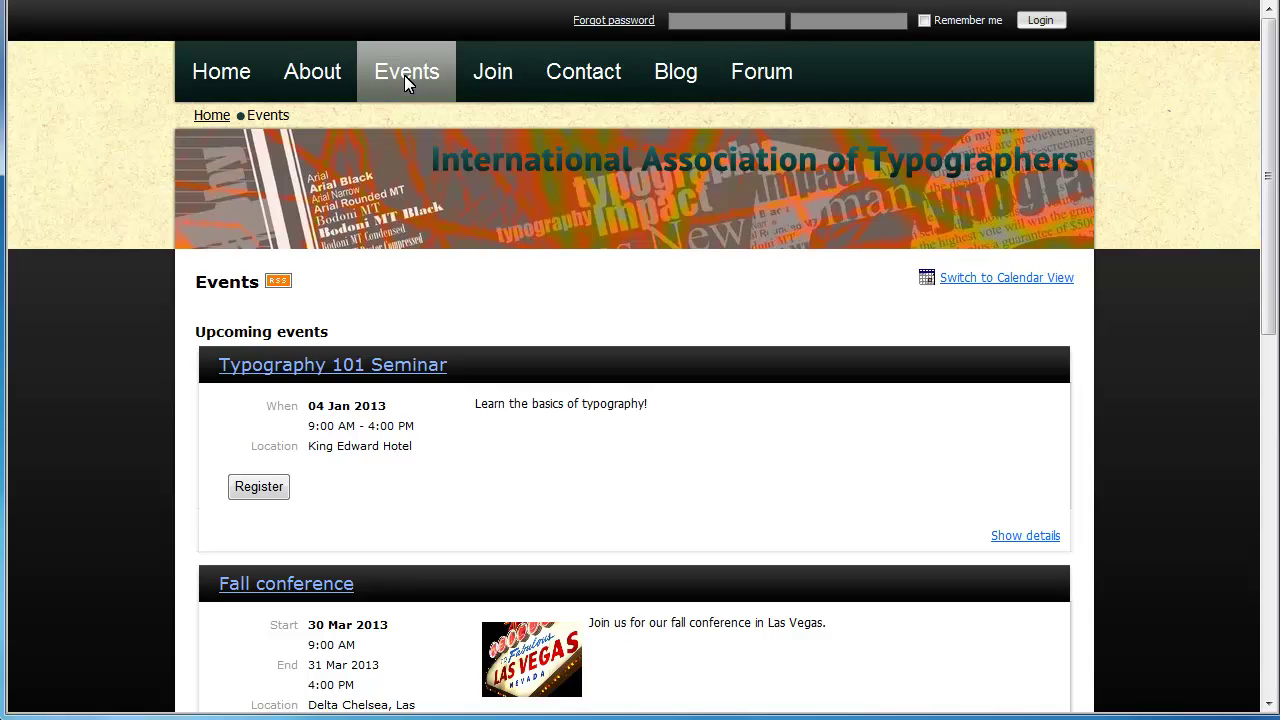
Scroll down the public Events page and register for the Fall conference
{"action": "scroll", "coordinate": [405, 77], "scroll_direction": "down", "scroll_amount": 3}
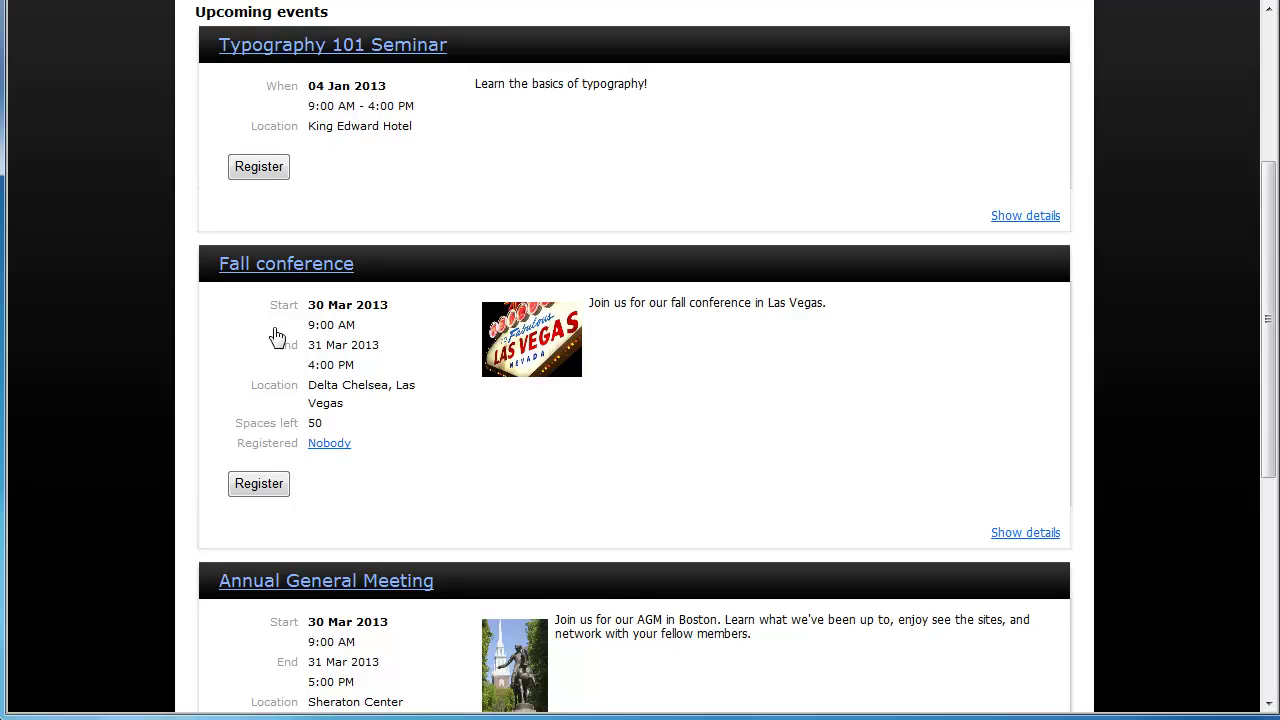
{"action": "left_click", "coordinate": [259, 484]}
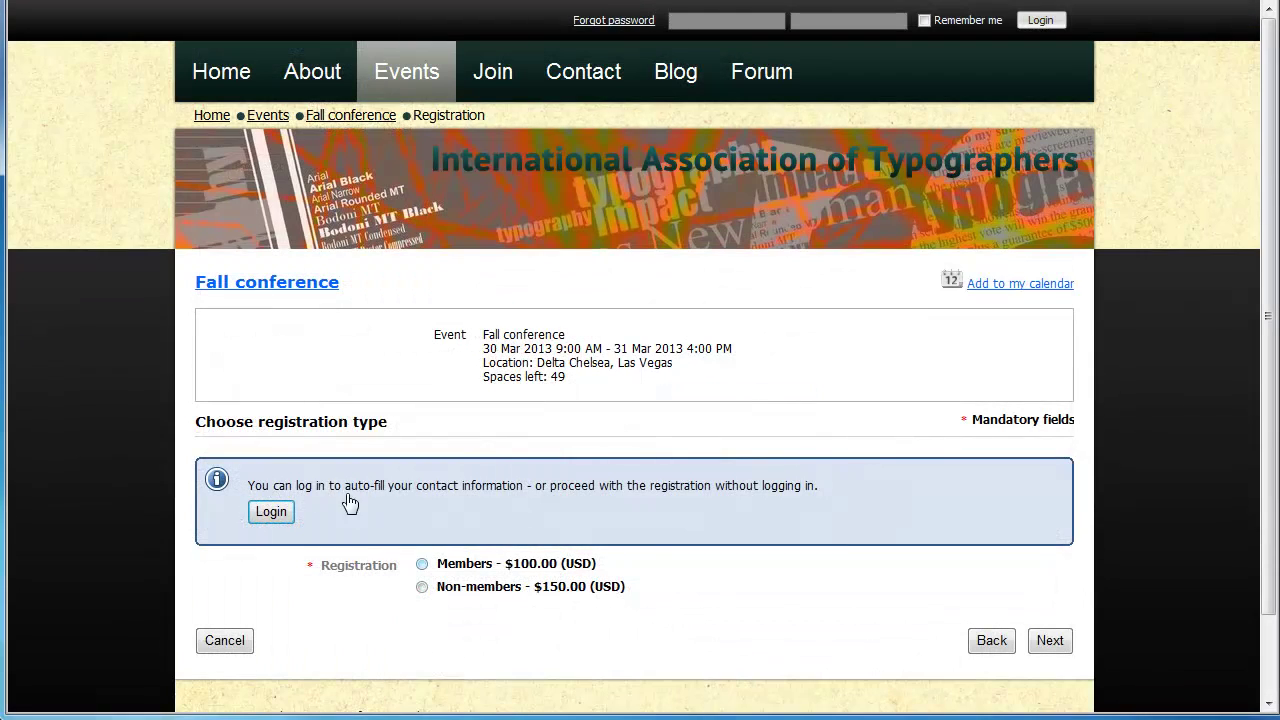
Register as a non-member, choosing Chicken for the meal and Front section seating
{"action": "left_click", "coordinate": [422, 587]}
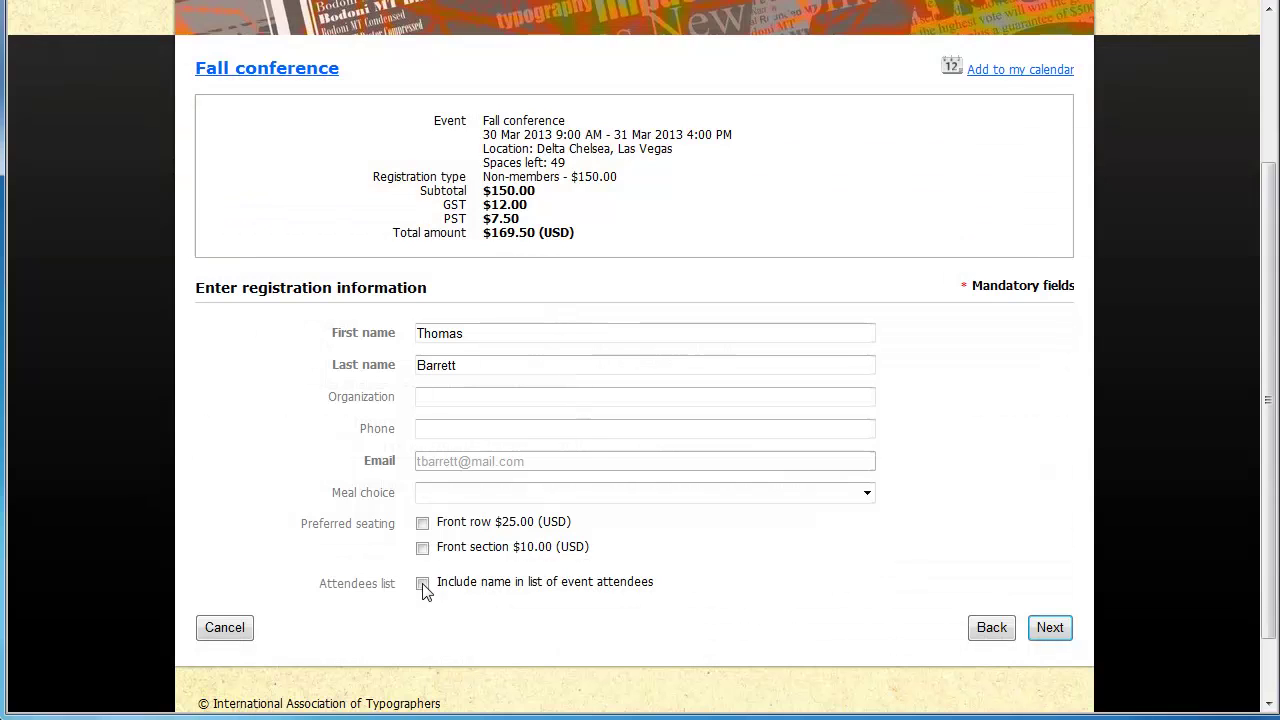
{"action": "left_click", "coordinate": [864, 495]}
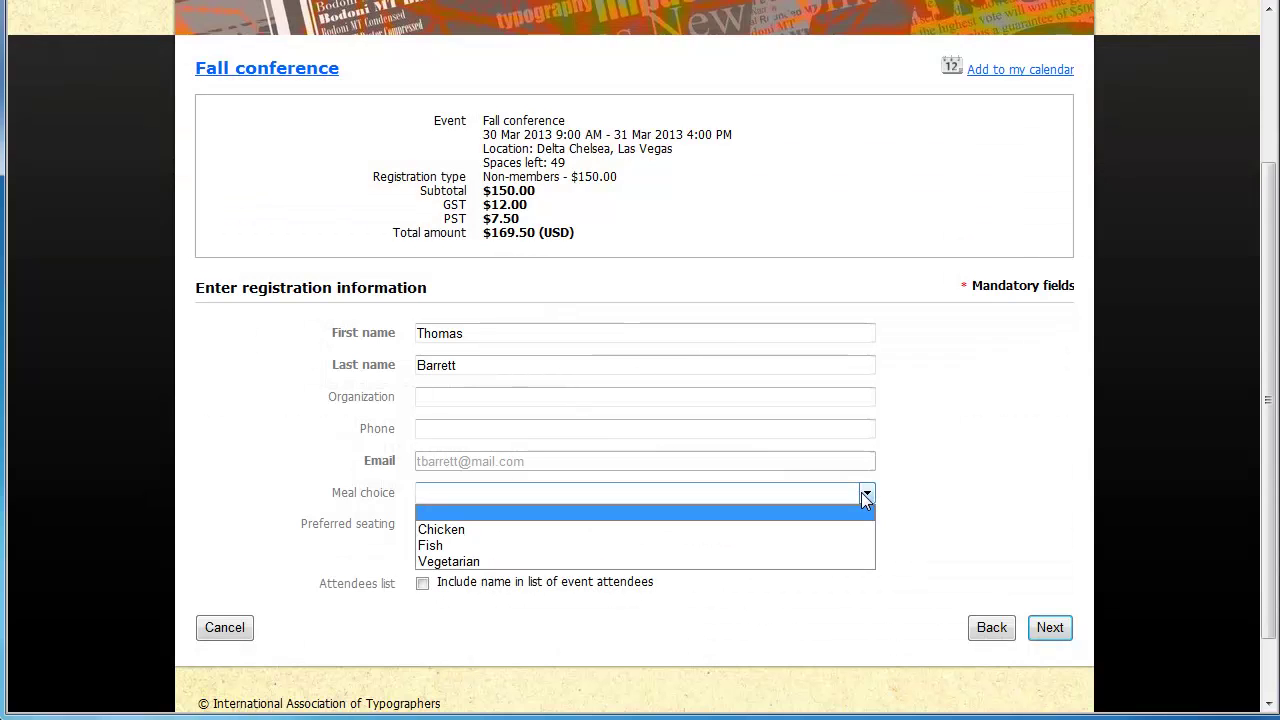
{"action": "left_click", "coordinate": [489, 530]}
{"action": "left_click", "coordinate": [422, 548]}
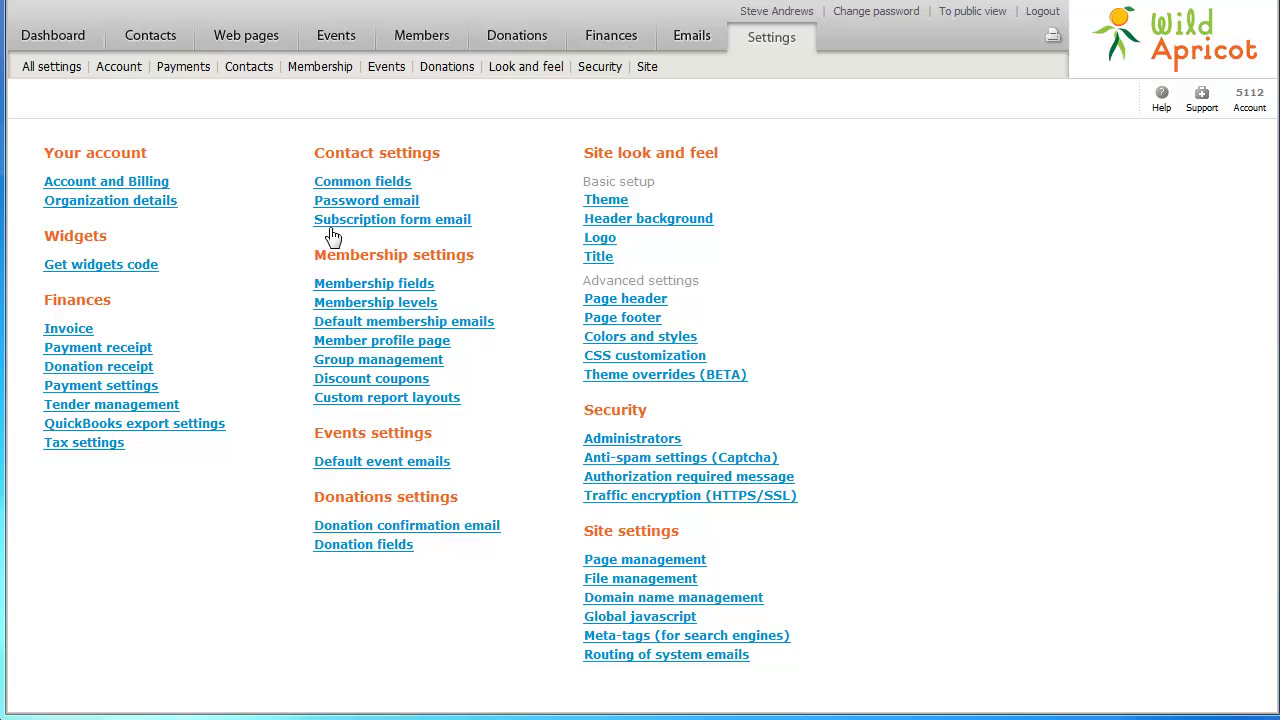
From the Events list, start a new blank event
{"action": "left_click", "coordinate": [329, 42]}
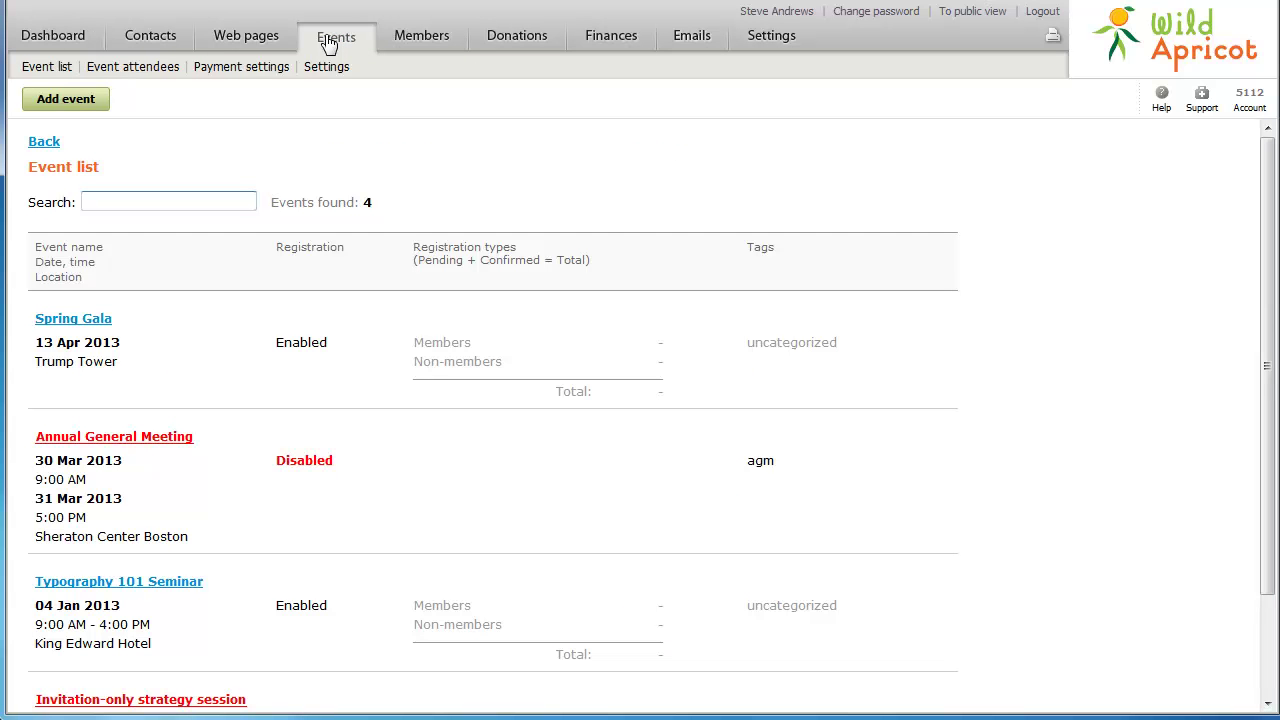
{"action": "left_click", "coordinate": [49, 106]}
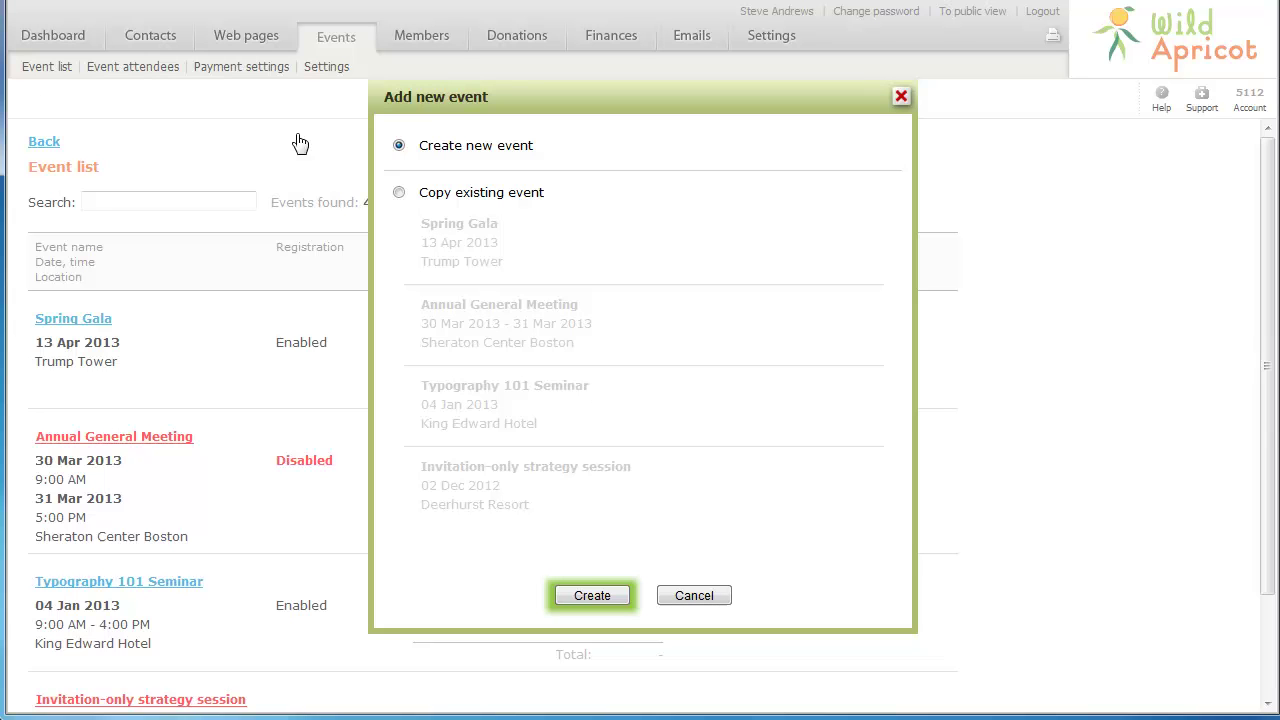
{"action": "left_click", "coordinate": [592, 596]}
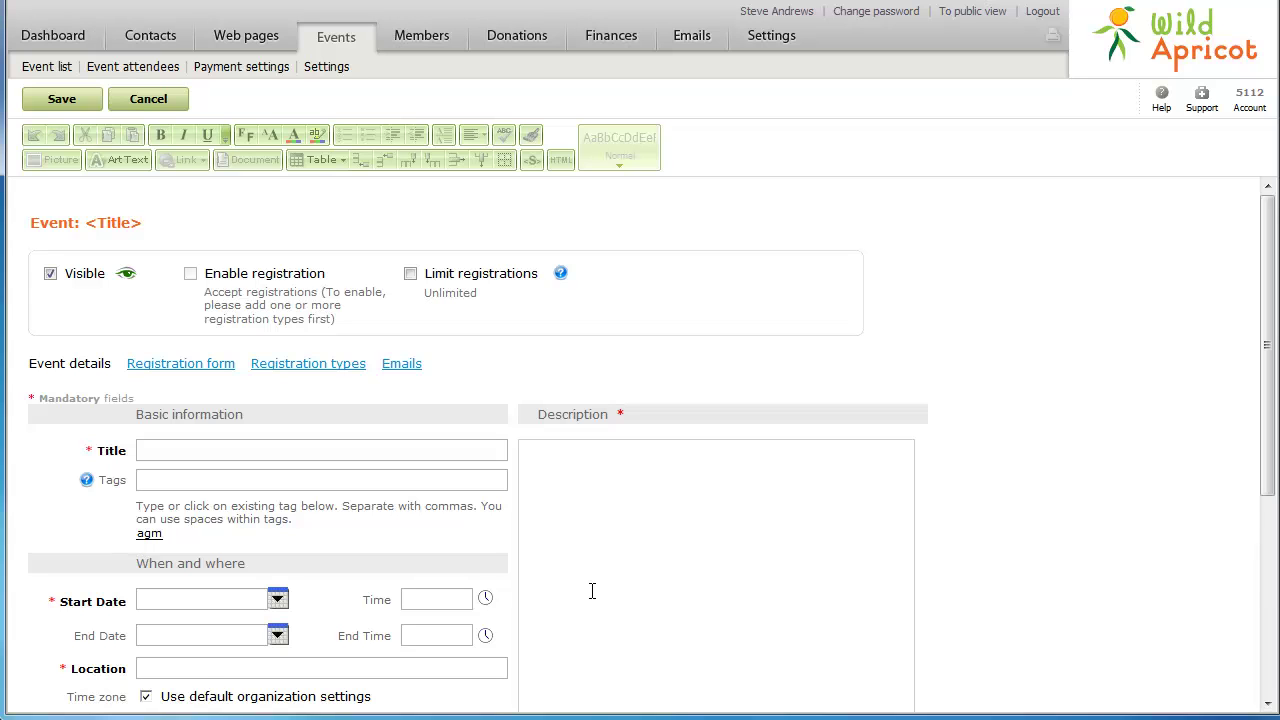
Title the event 'Fall conference' and tag it 'conference'
{"action": "left_click", "coordinate": [211, 449]}
{"action": "type", "text": "Fall conference"}
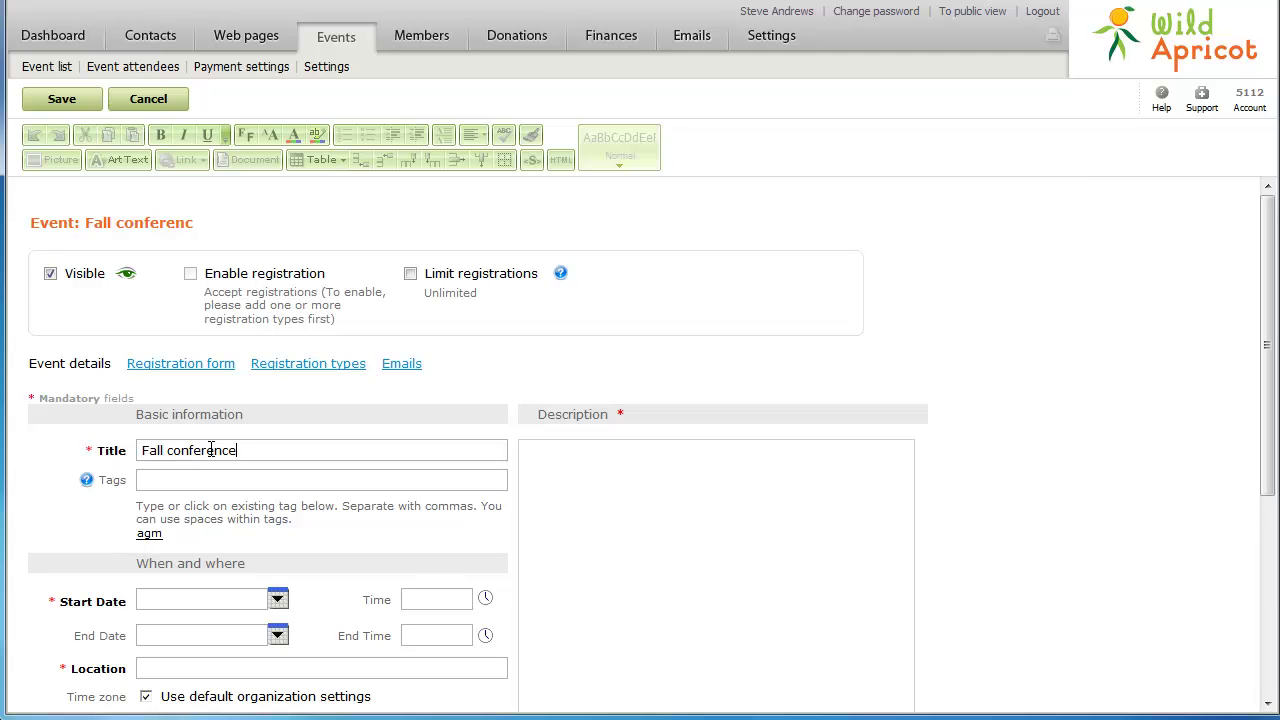
{"action": "left_click", "coordinate": [191, 485]}
{"action": "type", "text": "conference"}
Schedule it from 30 March 9:00 AM to 31 March 2013 4:00 PM
{"action": "left_click", "coordinate": [144, 603]}
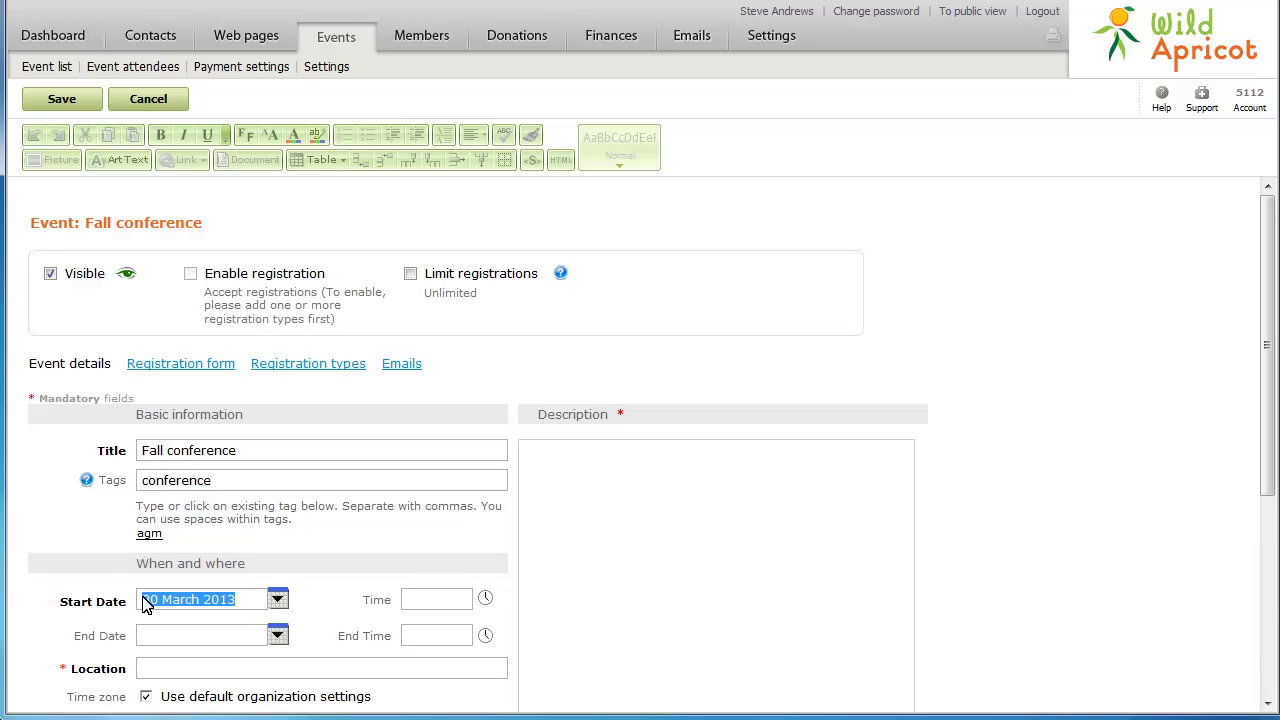
{"action": "left_click", "coordinate": [146, 637]}
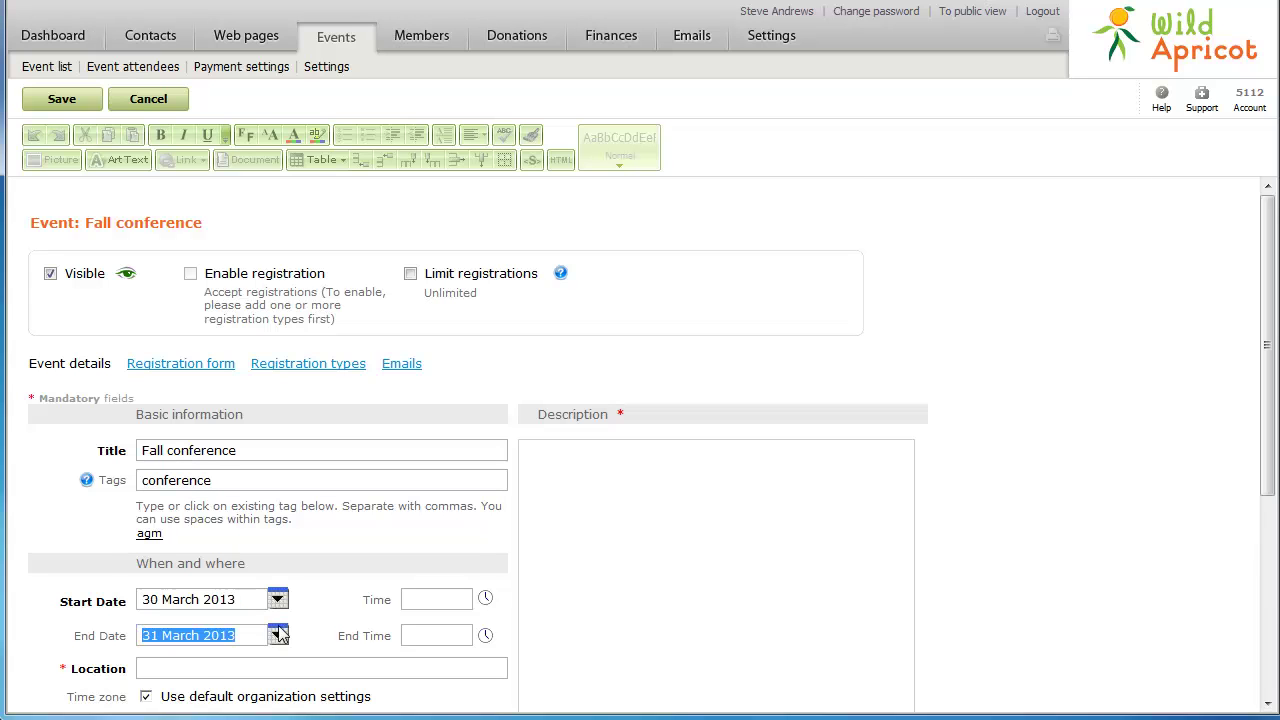
{"action": "left_click", "coordinate": [412, 602]}
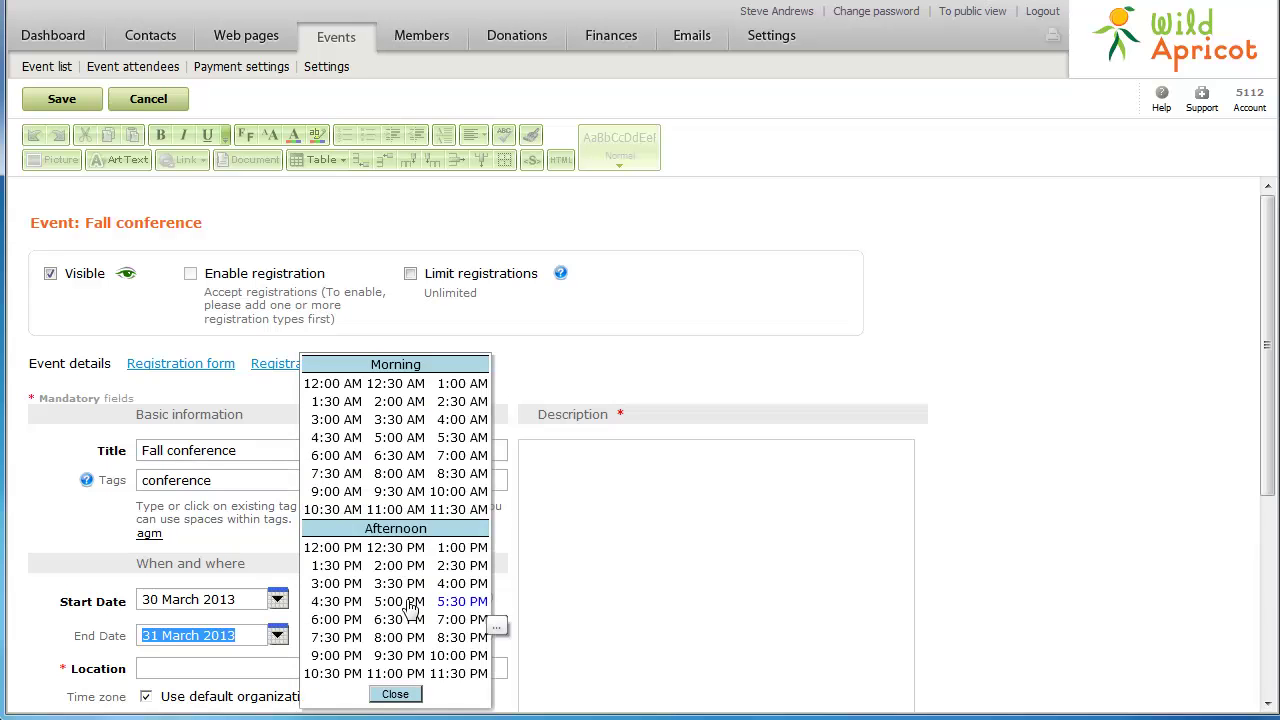
{"action": "left_click", "coordinate": [336, 491]}
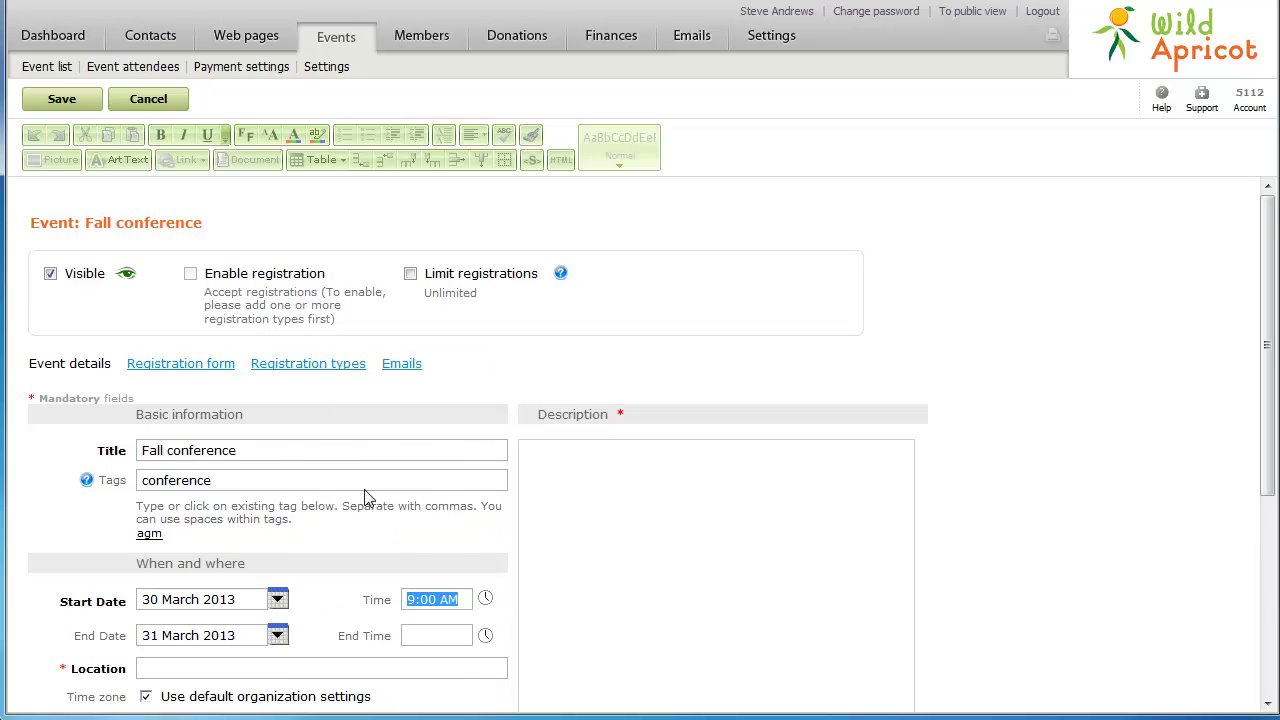
{"action": "left_click", "coordinate": [485, 636]}
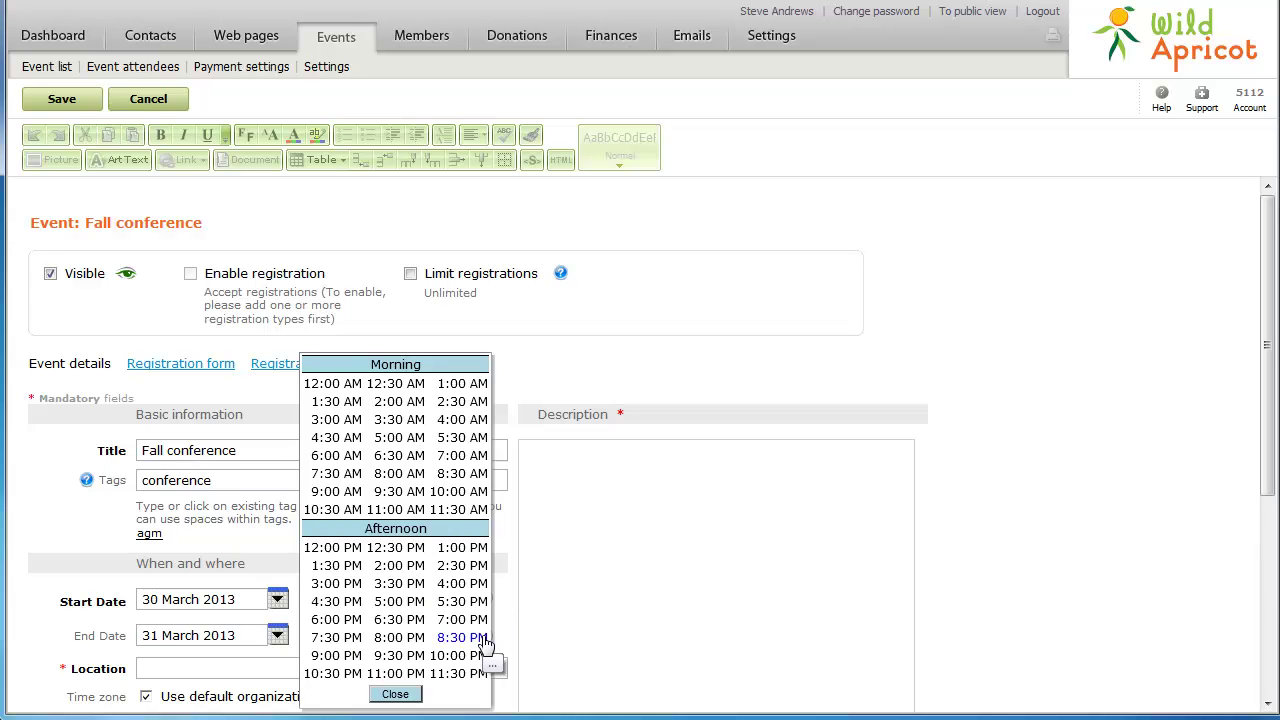
{"action": "left_click", "coordinate": [452, 585]}
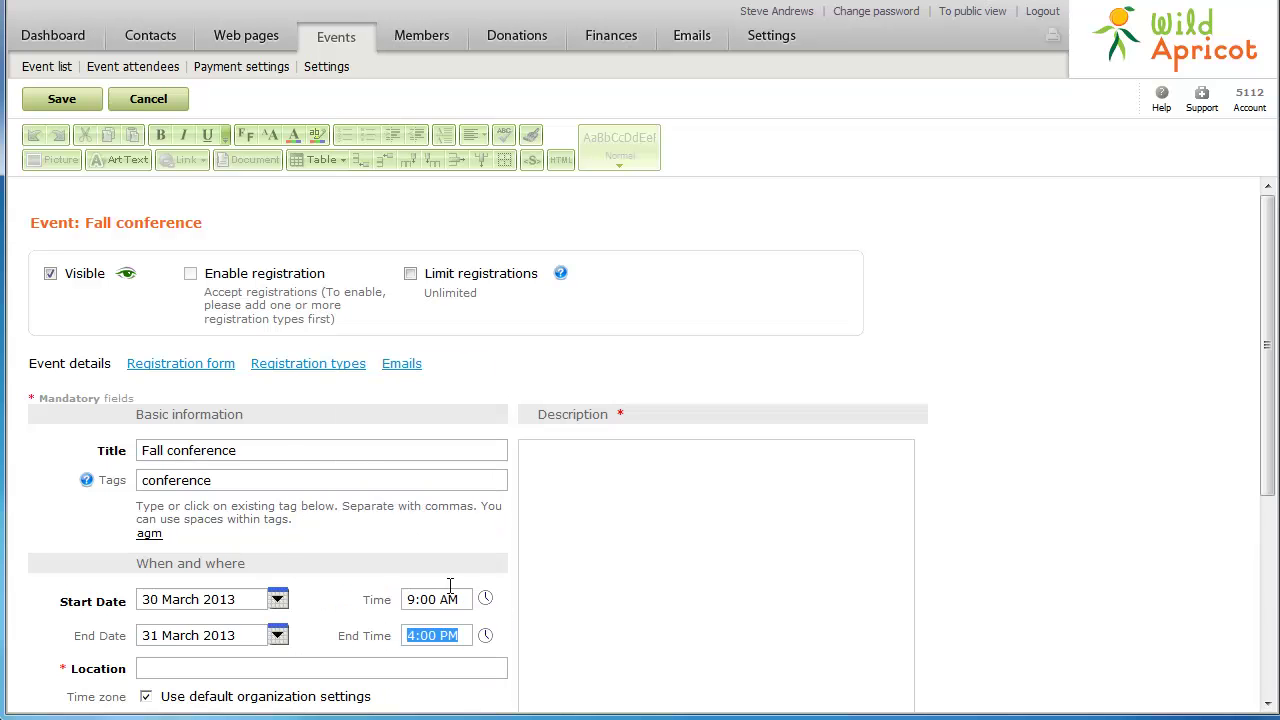
Set the location to 'Delta Chelsea, Las Vegas'
{"action": "left_click", "coordinate": [176, 670]}
{"action": "type", "text": "Delta Chelsea, Las Vegas"}
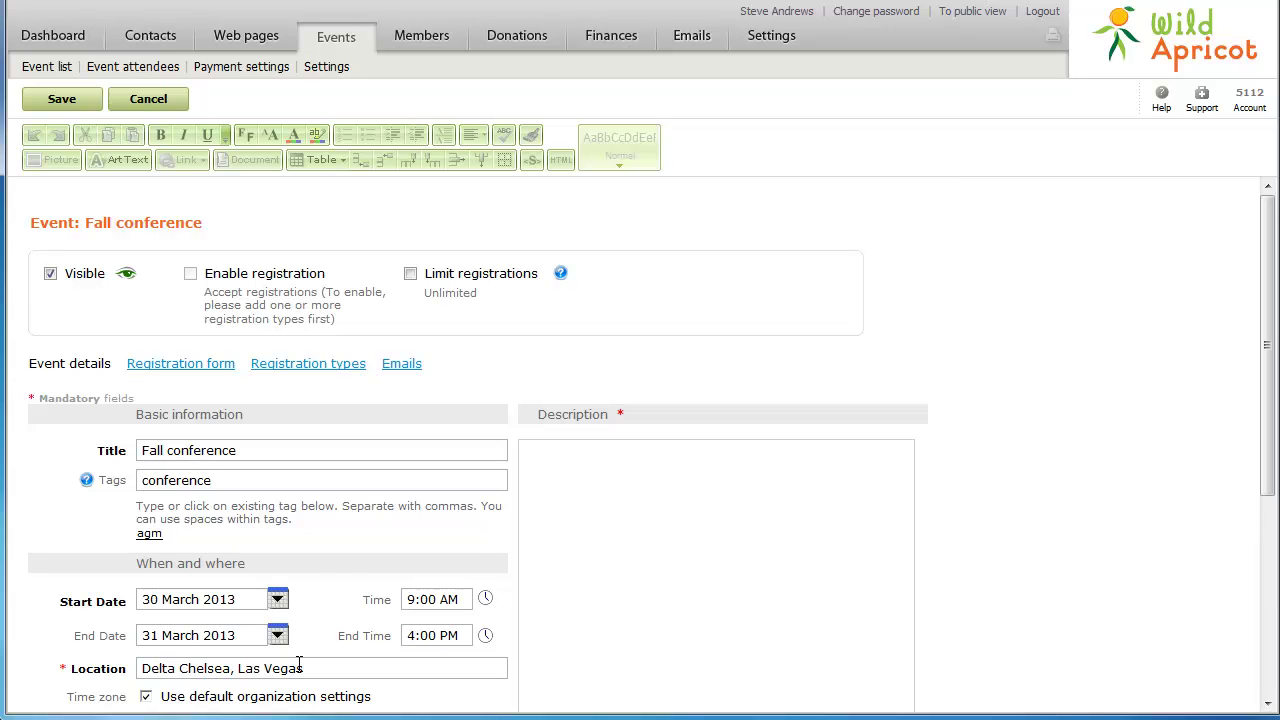
{"action": "left_click", "coordinate": [537, 458]}
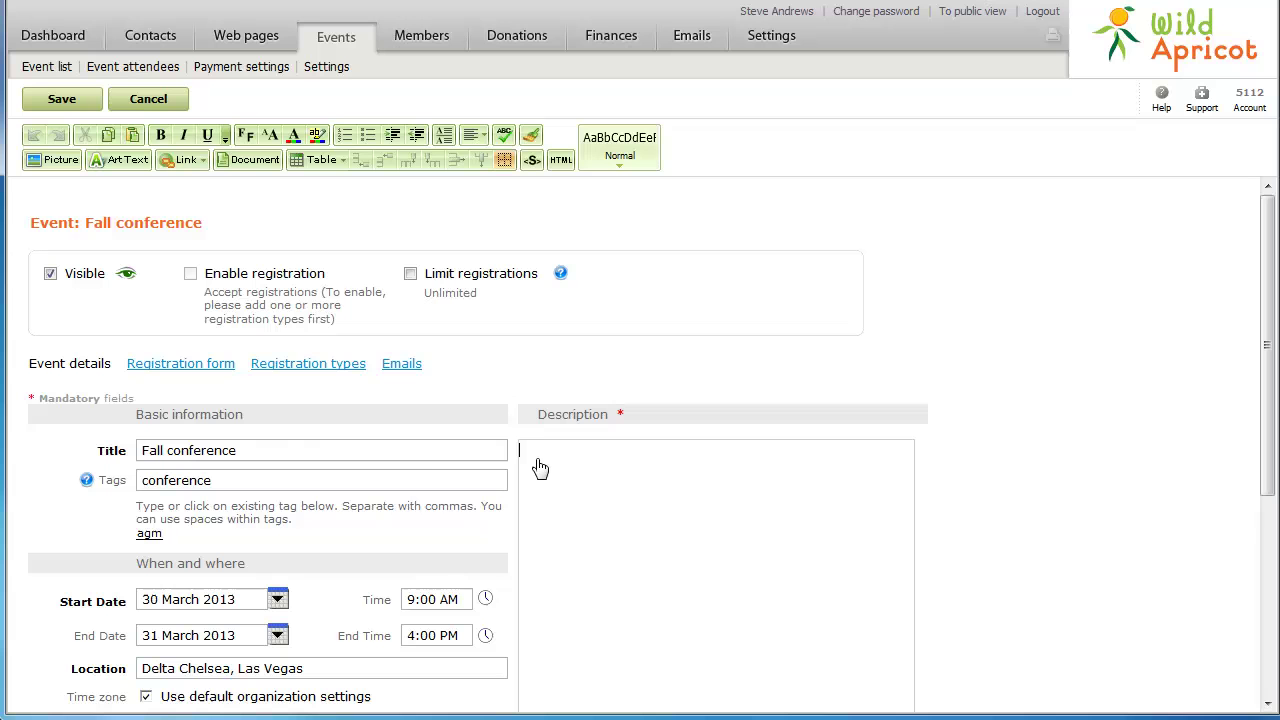
Choose Las Vegas.jpg for the description at Small (100px) with text flowing beside it
{"action": "left_click", "coordinate": [55, 160]}
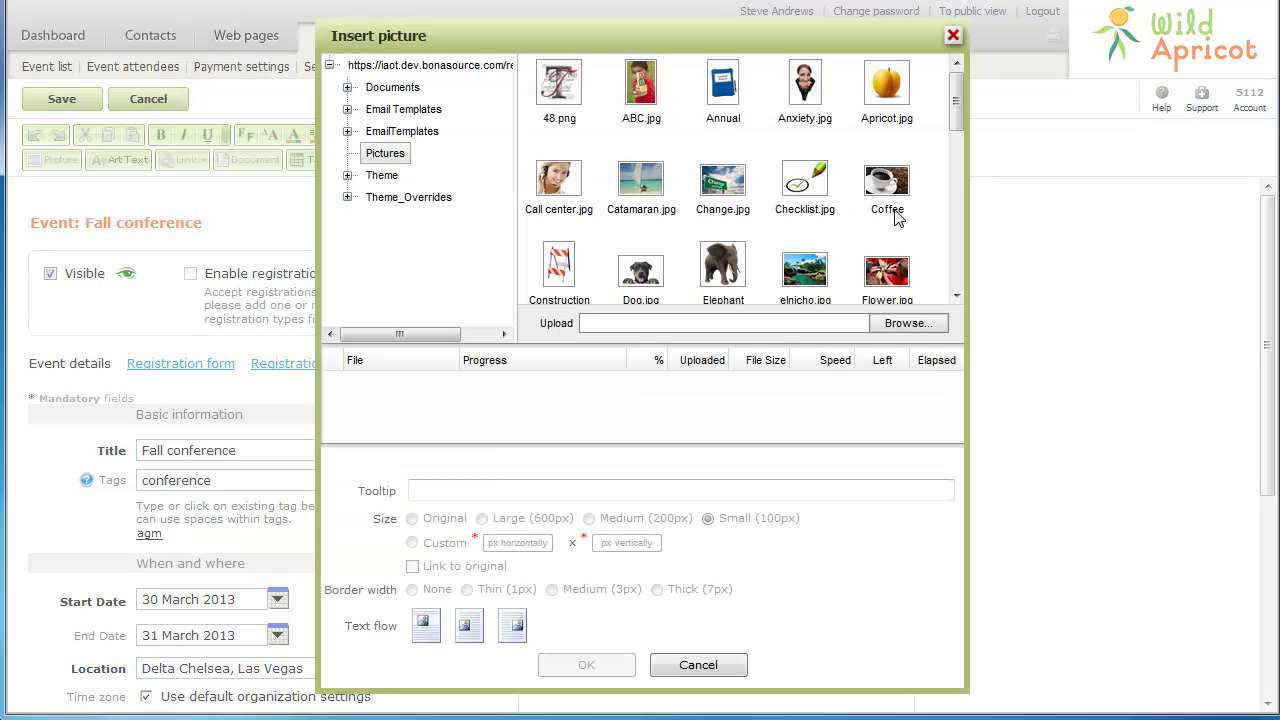
{"action": "left_click", "coordinate": [957, 258]}
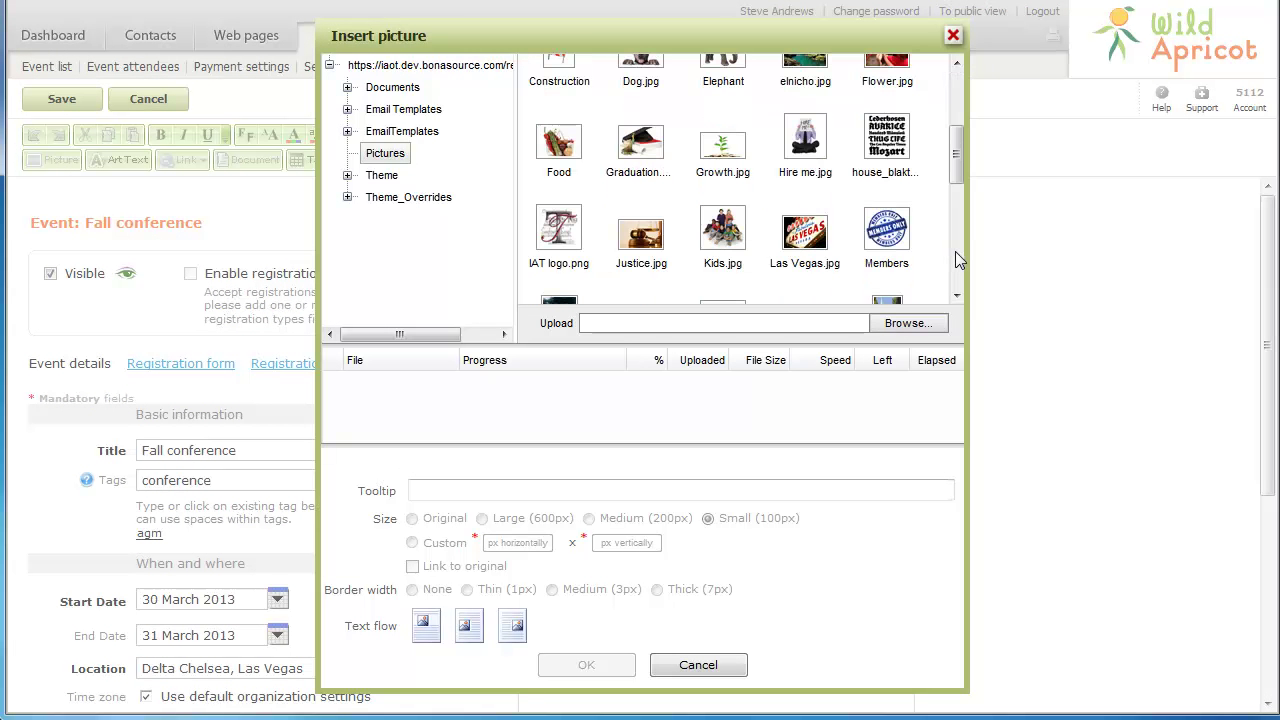
{"action": "left_click", "coordinate": [808, 238]}
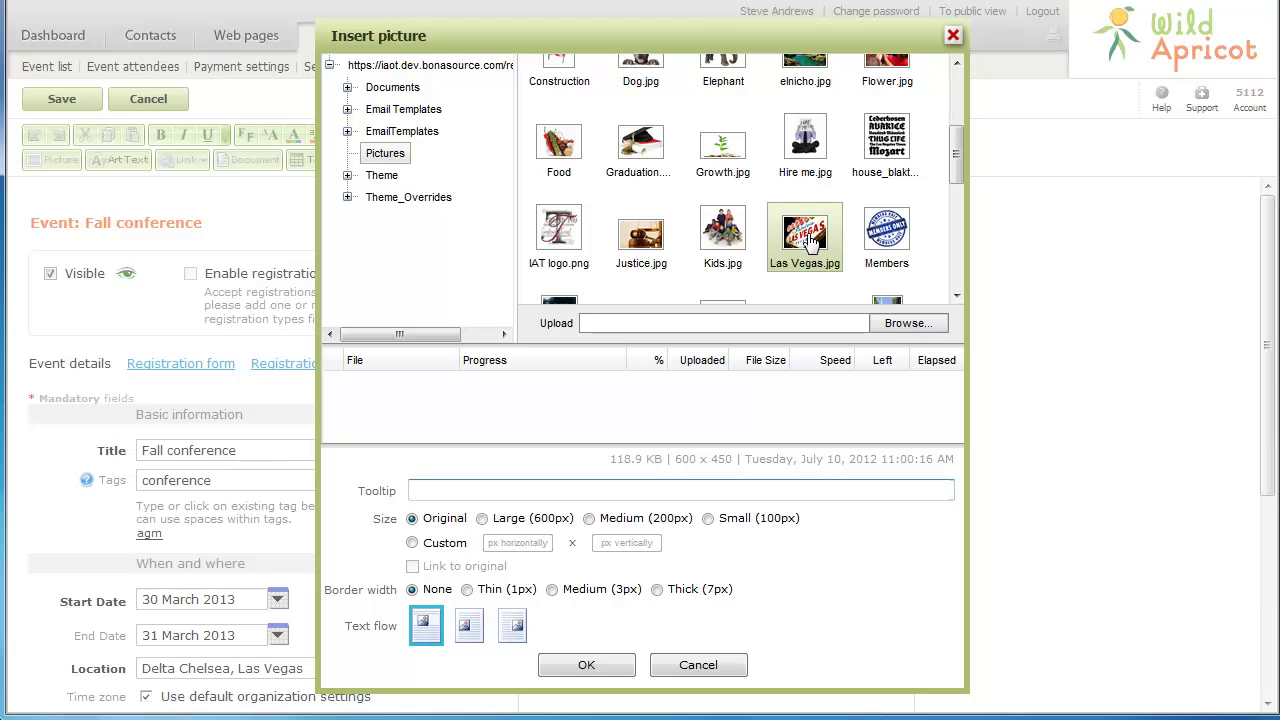
{"action": "left_click", "coordinate": [708, 520]}
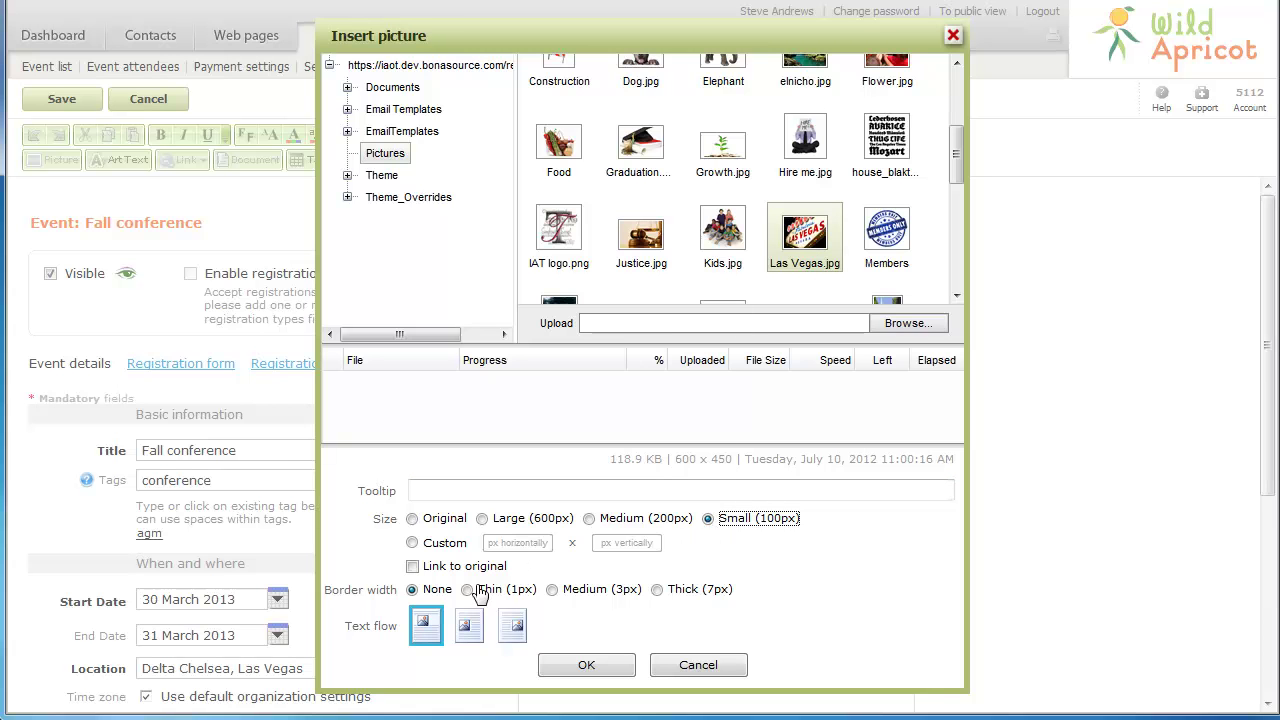
{"action": "left_click", "coordinate": [468, 630]}
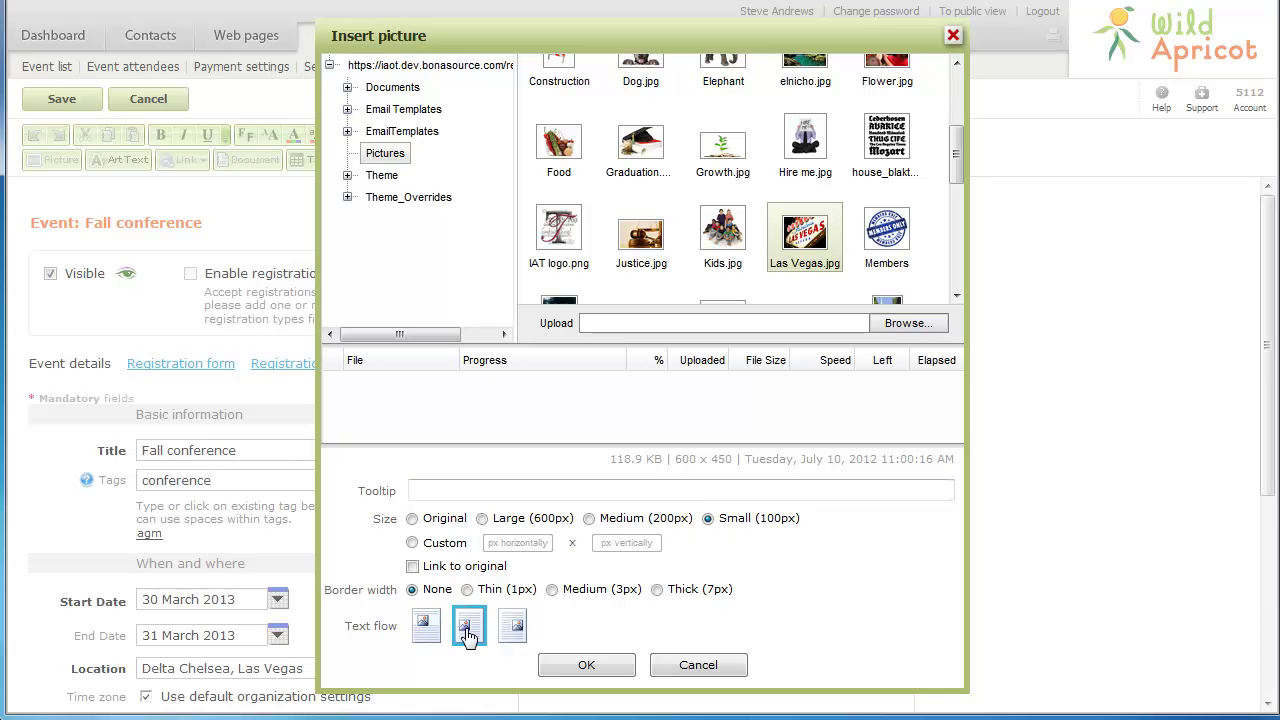
Insert the picture, add 'Join us for our fall conference in Las Vegas.', and enable a registration limit
{"action": "left_click", "coordinate": [584, 664]}
{"action": "type", "text": "for our fall conf"}
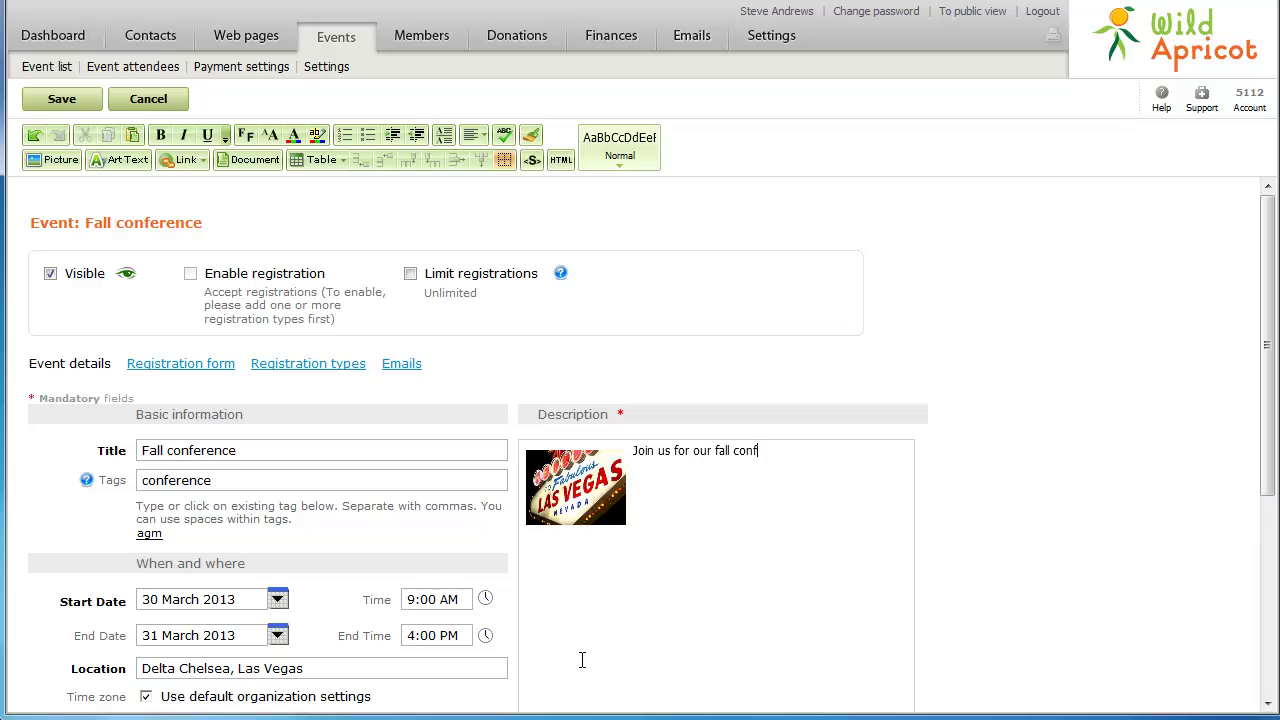
{"action": "type", "text": "erence in Las Vegas."}
{"action": "left_click", "coordinate": [411, 274]}
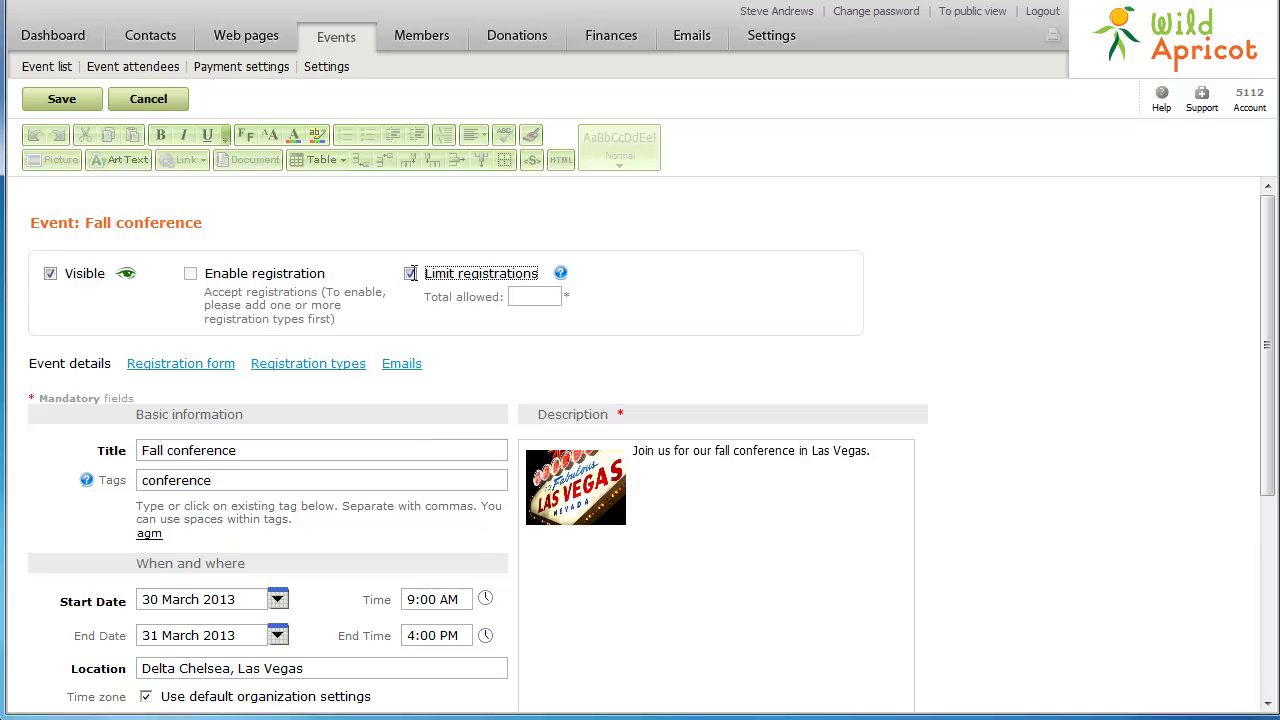
Cap registrations at 50 and show opted-in attendees to everyone on the event page
{"action": "left_click", "coordinate": [527, 297]}
{"action": "type", "text": "50"}
{"action": "scroll", "coordinate": [530, 307], "scroll_direction": "down", "scroll_amount": 3}
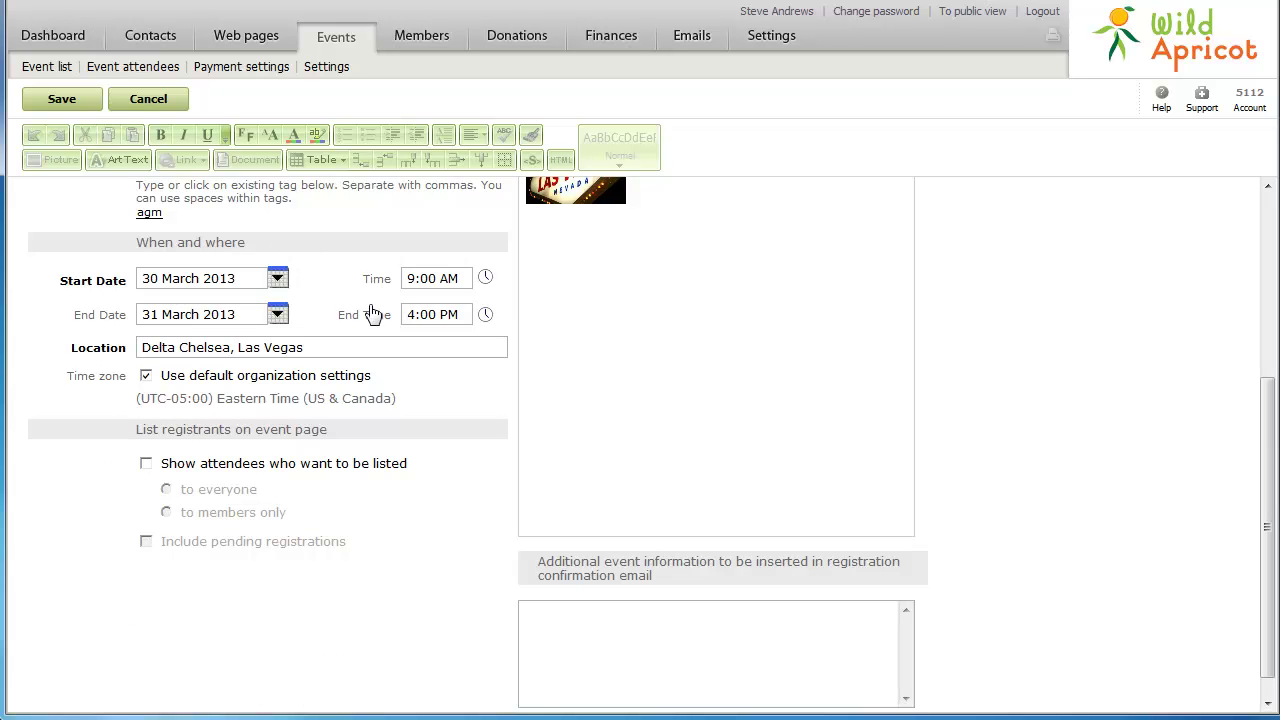
{"action": "left_click", "coordinate": [146, 464]}
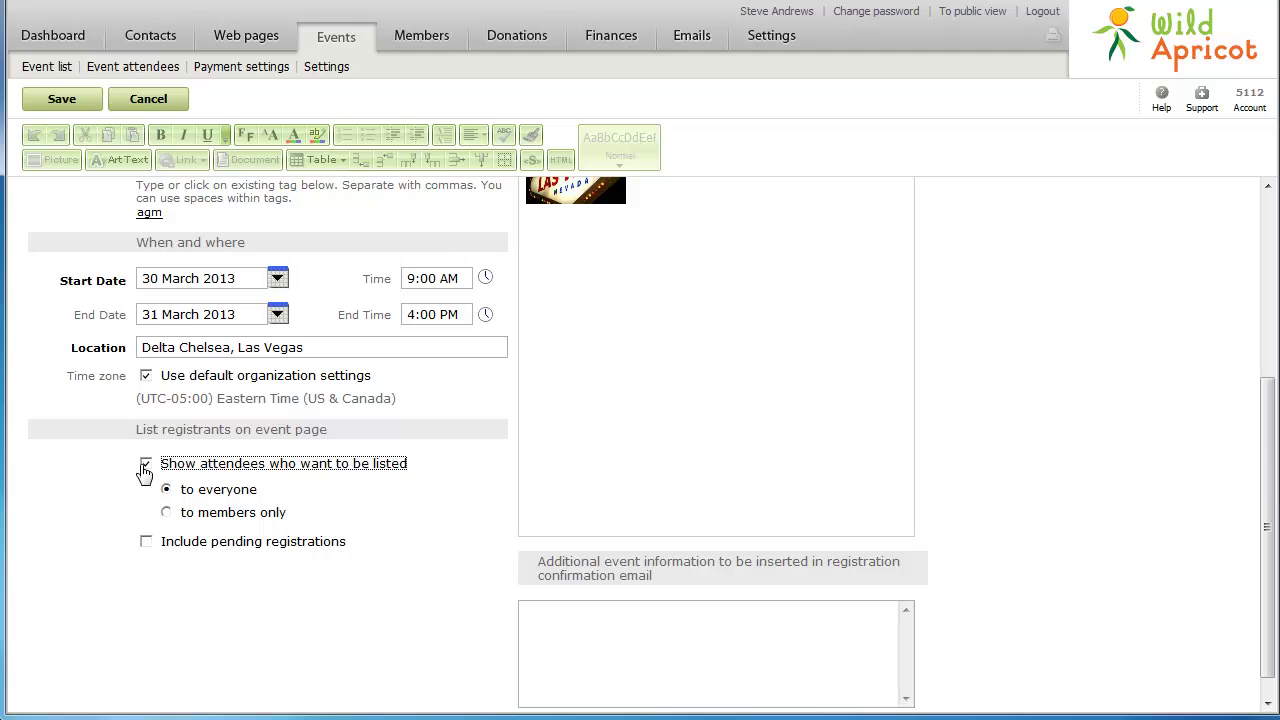
{"action": "scroll", "coordinate": [144, 472], "scroll_direction": "up", "scroll_amount": 5}
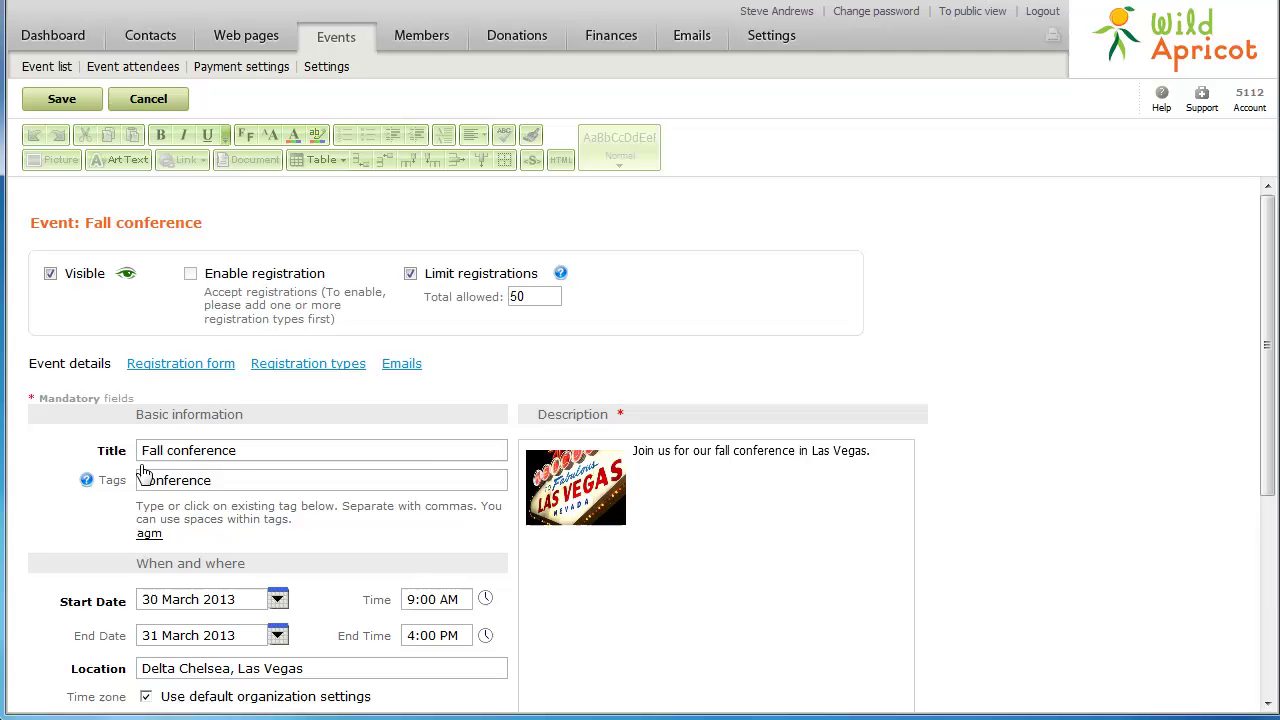
Add a dropdown field labelled 'Meal choice' to the registration form
{"action": "left_click", "coordinate": [184, 368]}
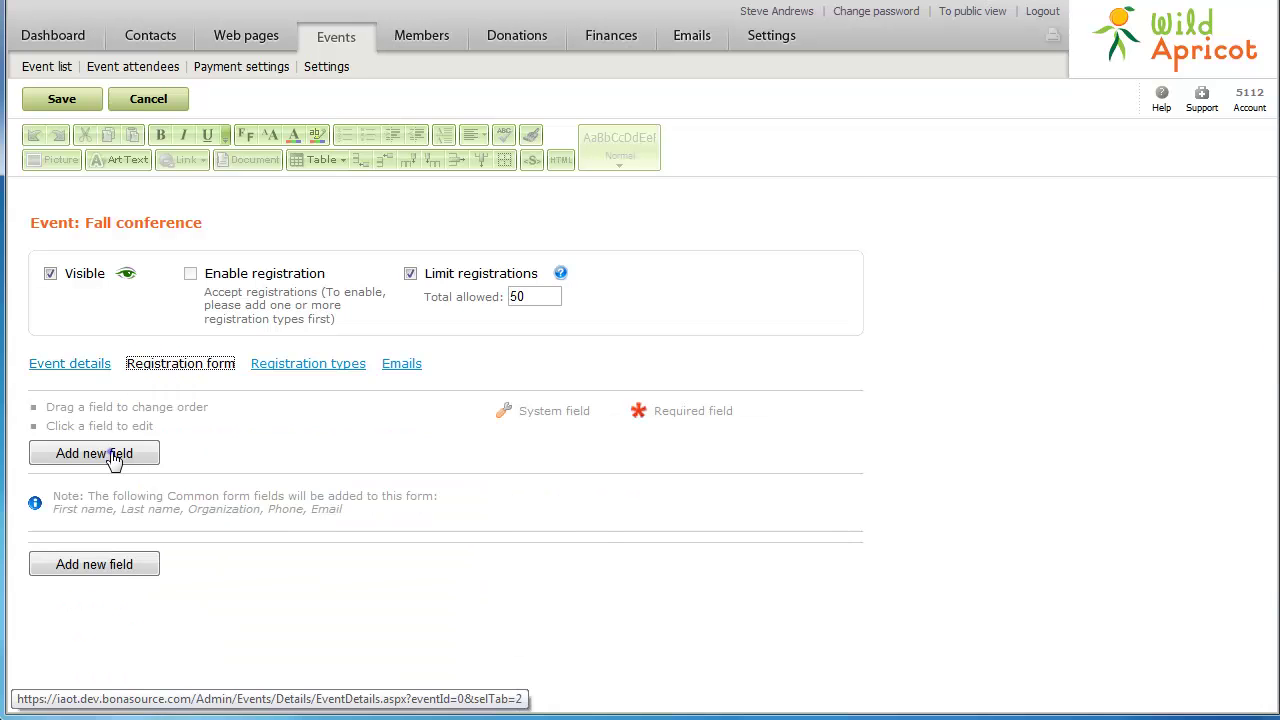
{"action": "left_click", "coordinate": [113, 456]}
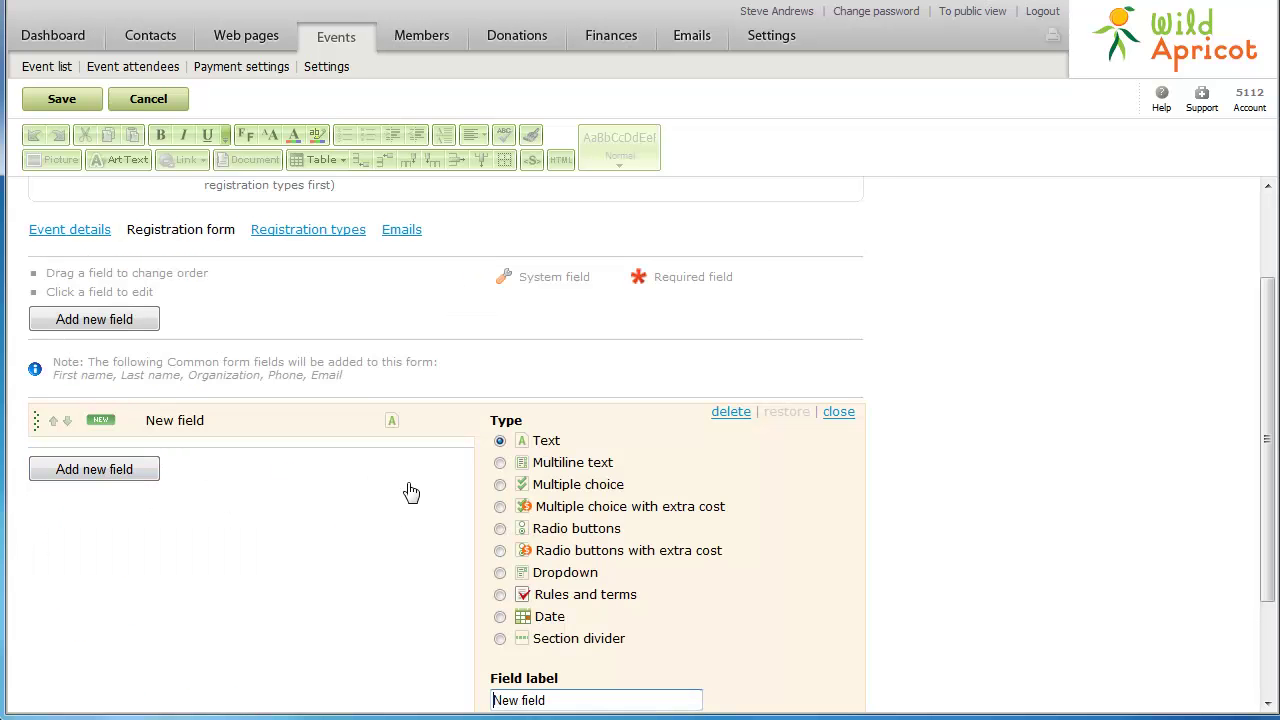
{"action": "left_click", "coordinate": [500, 573]}
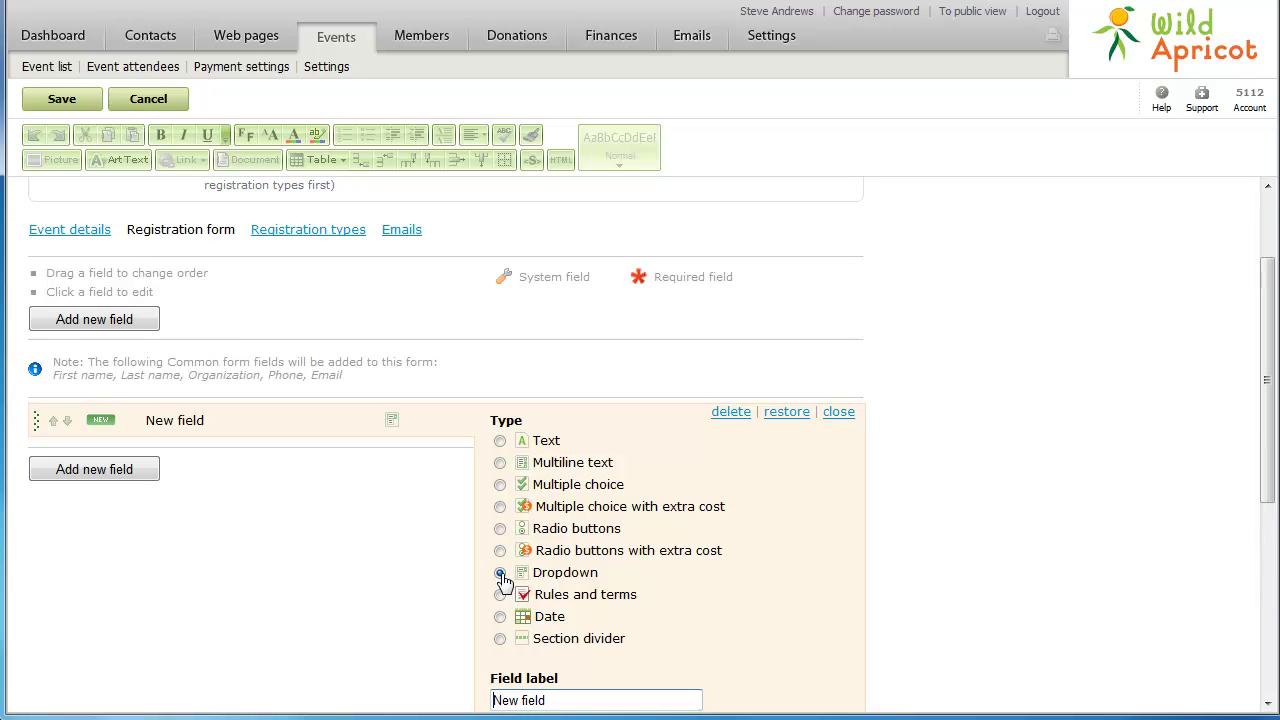
{"action": "scroll", "coordinate": [503, 580], "scroll_direction": "down", "scroll_amount": 3}
{"action": "triple_click", "coordinate": [566, 546]}
{"action": "type", "text": "Meal choice"}
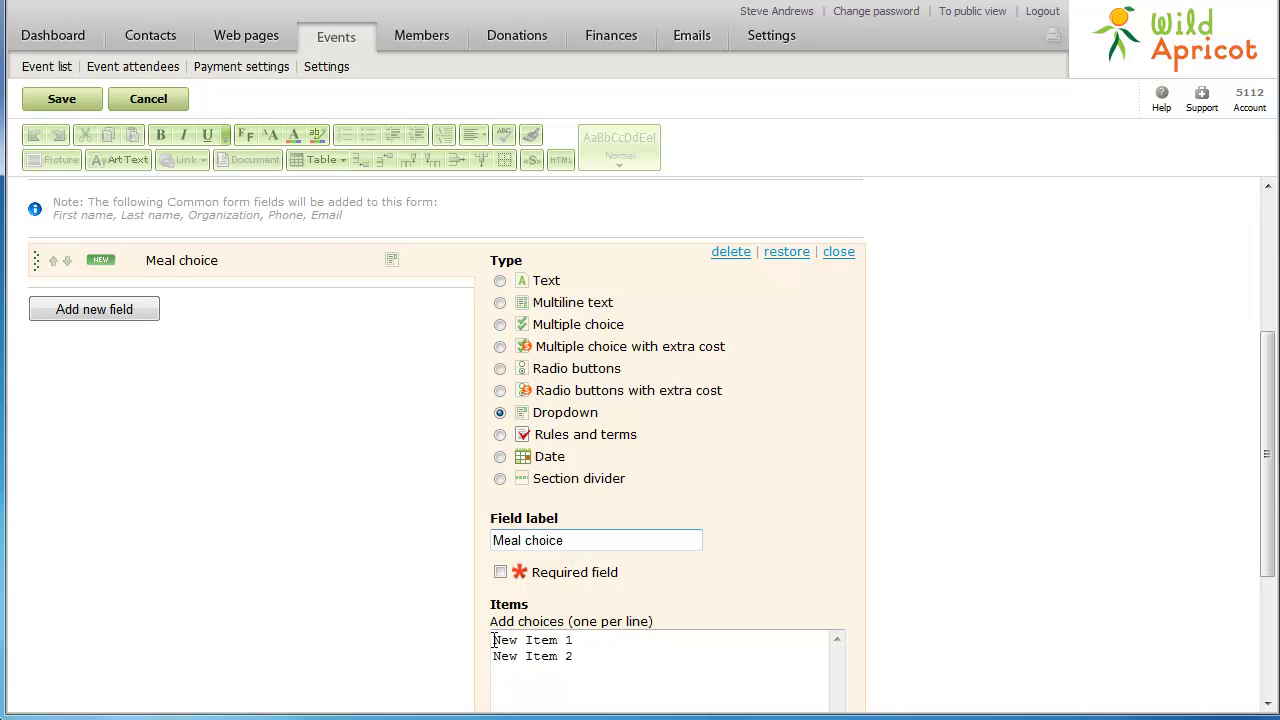
Enter Chicken, Fish and Vegetarian as its items
{"action": "left_click_drag", "start_coordinate": [493, 638], "coordinate": [496, 648]}
{"action": "type", "text": "Chicken"}
{"action": "key", "text": "shift+End"}
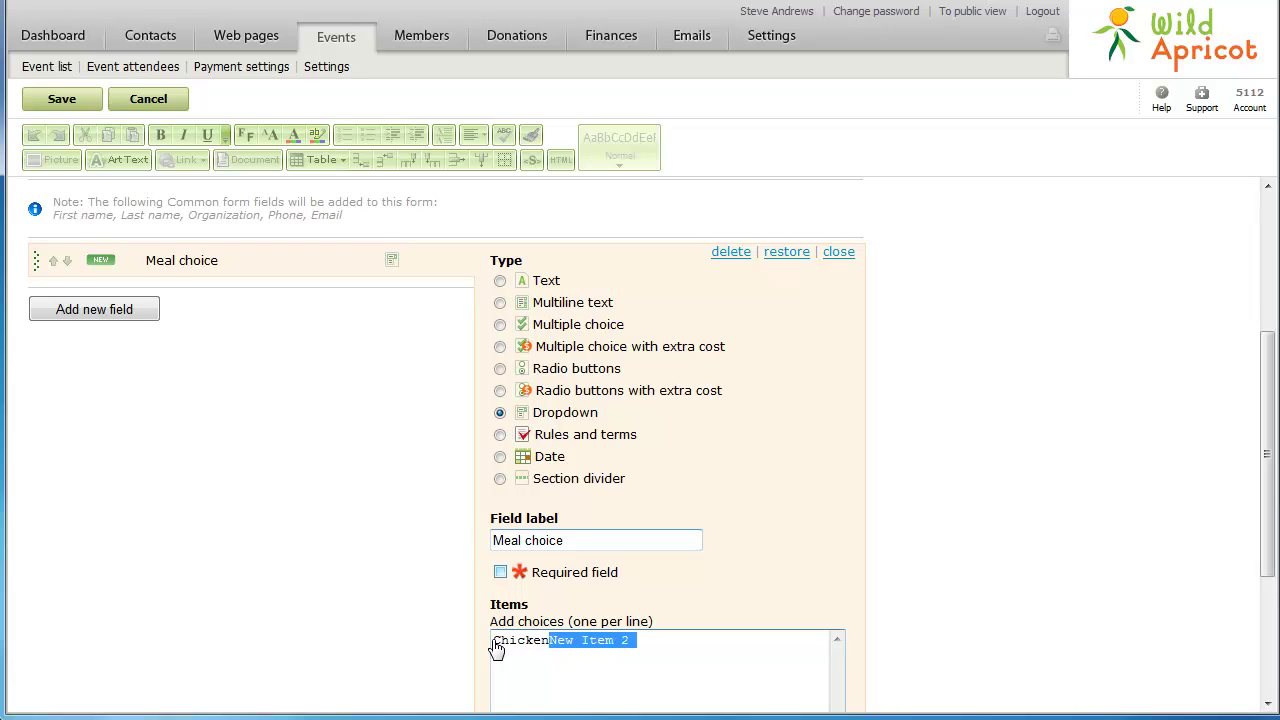
{"action": "key", "text": "Return"}
{"action": "type", "text": "Fish"}
{"action": "key", "text": "Return"}
{"action": "type", "text": "Vegetarian"}
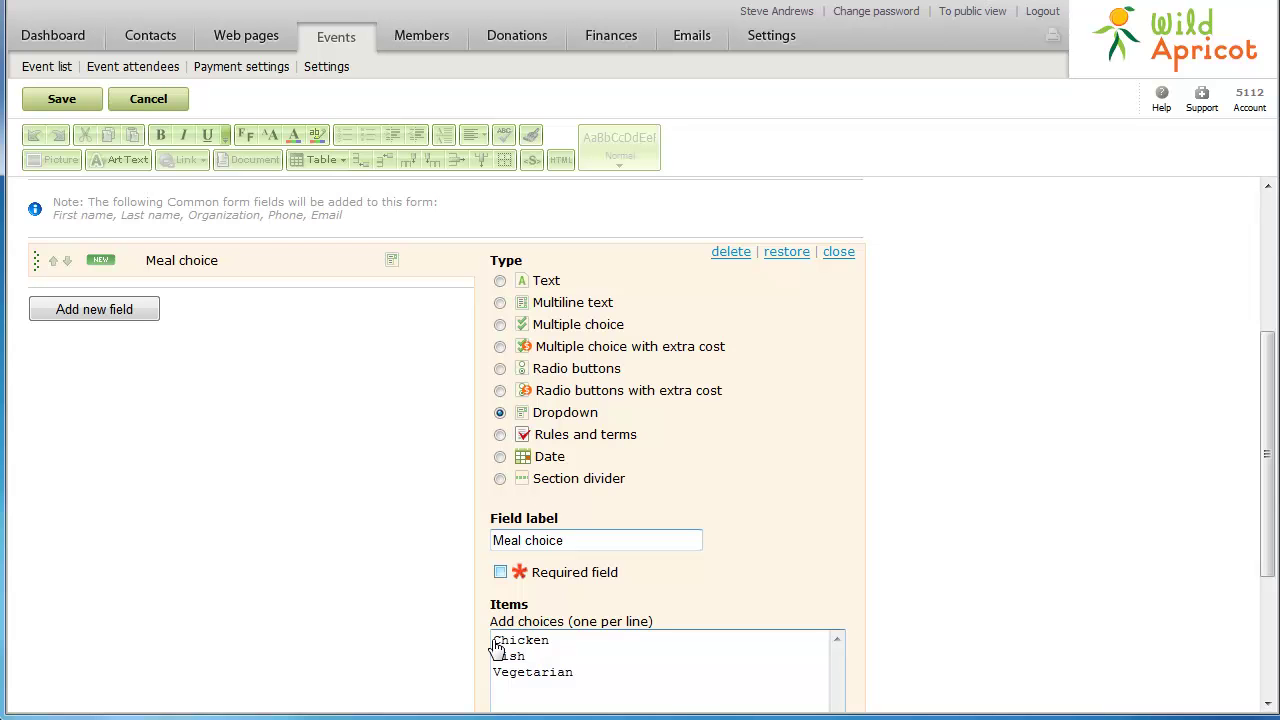
Add a 'Preferred seating' multiple-choice extra-cost field with Front row at $25
{"action": "left_click", "coordinate": [120, 310]}
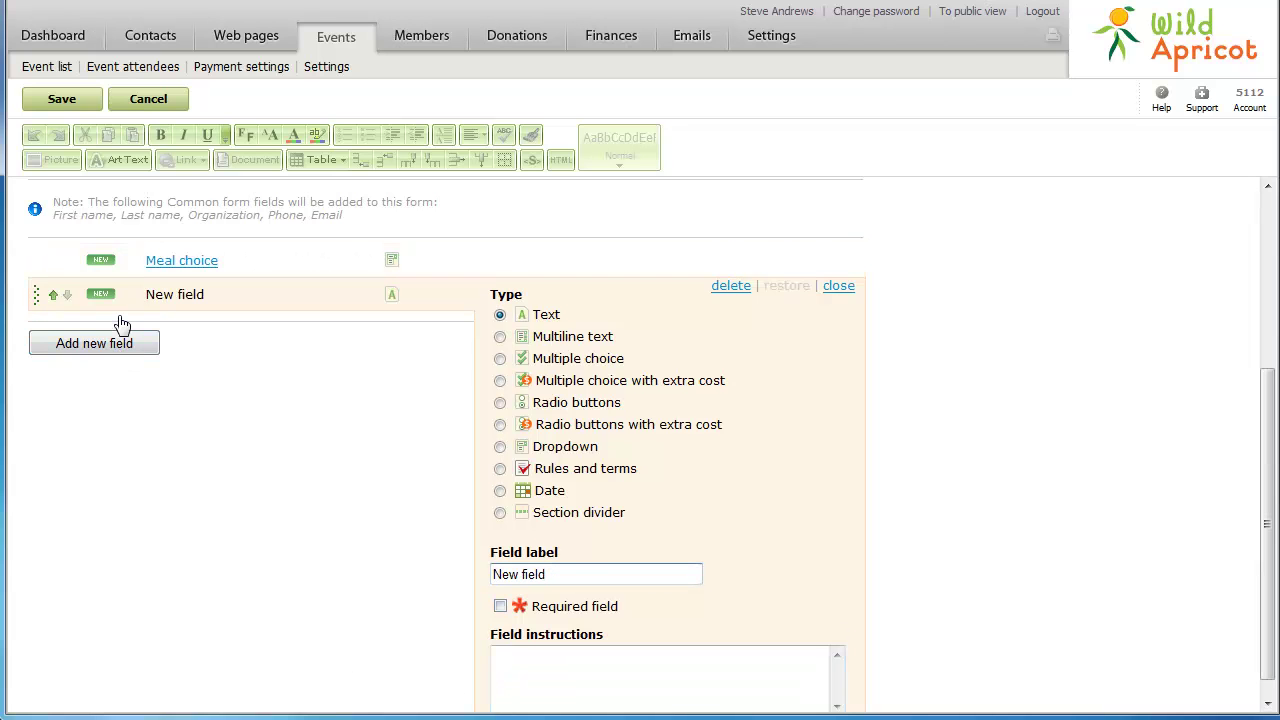
{"action": "left_click", "coordinate": [500, 380]}
{"action": "triple_click", "coordinate": [558, 574]}
{"action": "type", "text": "Preferred seating"}
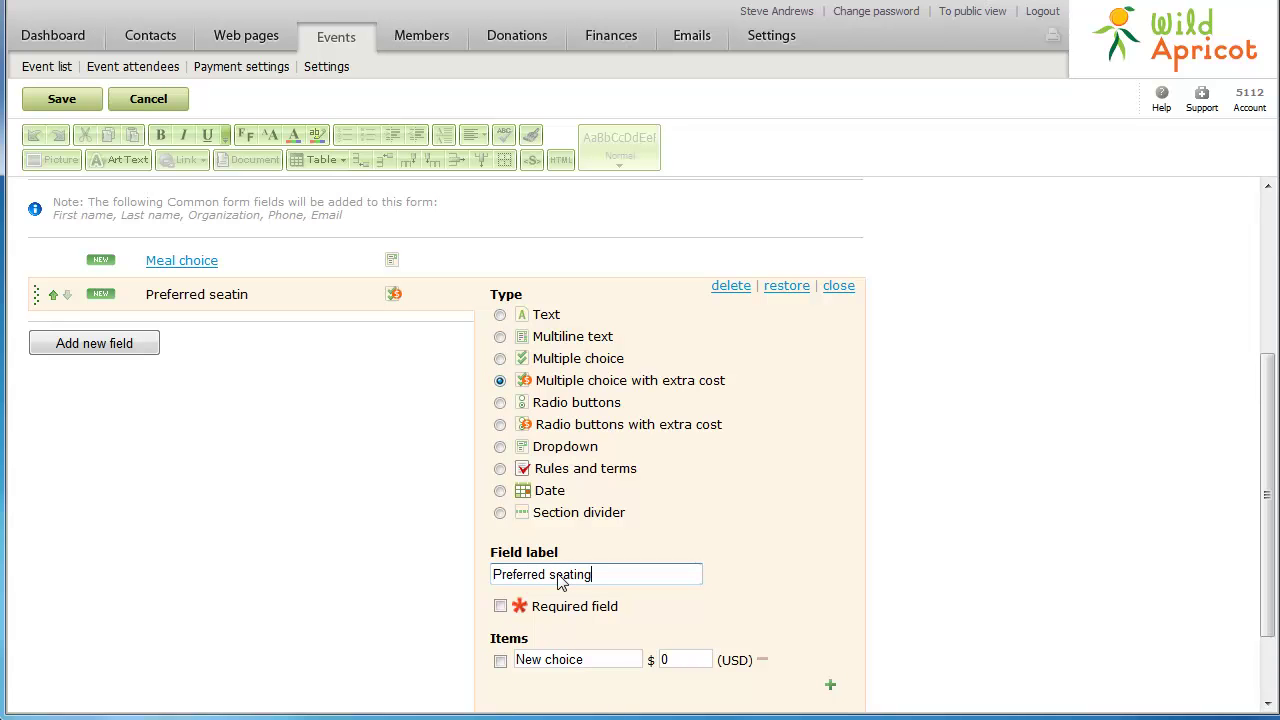
{"action": "left_click", "coordinate": [590, 660]}
{"action": "type", "text": "Front row"}
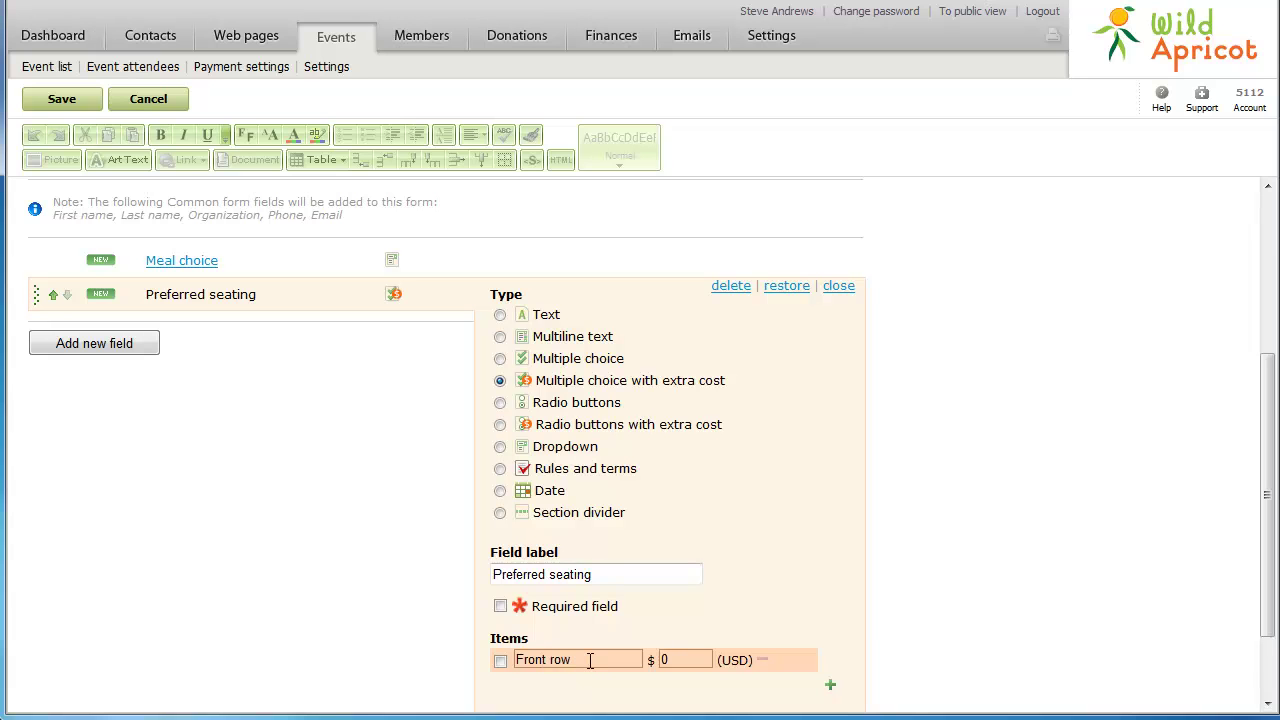
{"action": "left_click", "coordinate": [674, 660]}
{"action": "type", "text": "25"}
Add a Front section choice at $10 and save the form
{"action": "left_click", "coordinate": [830, 685]}
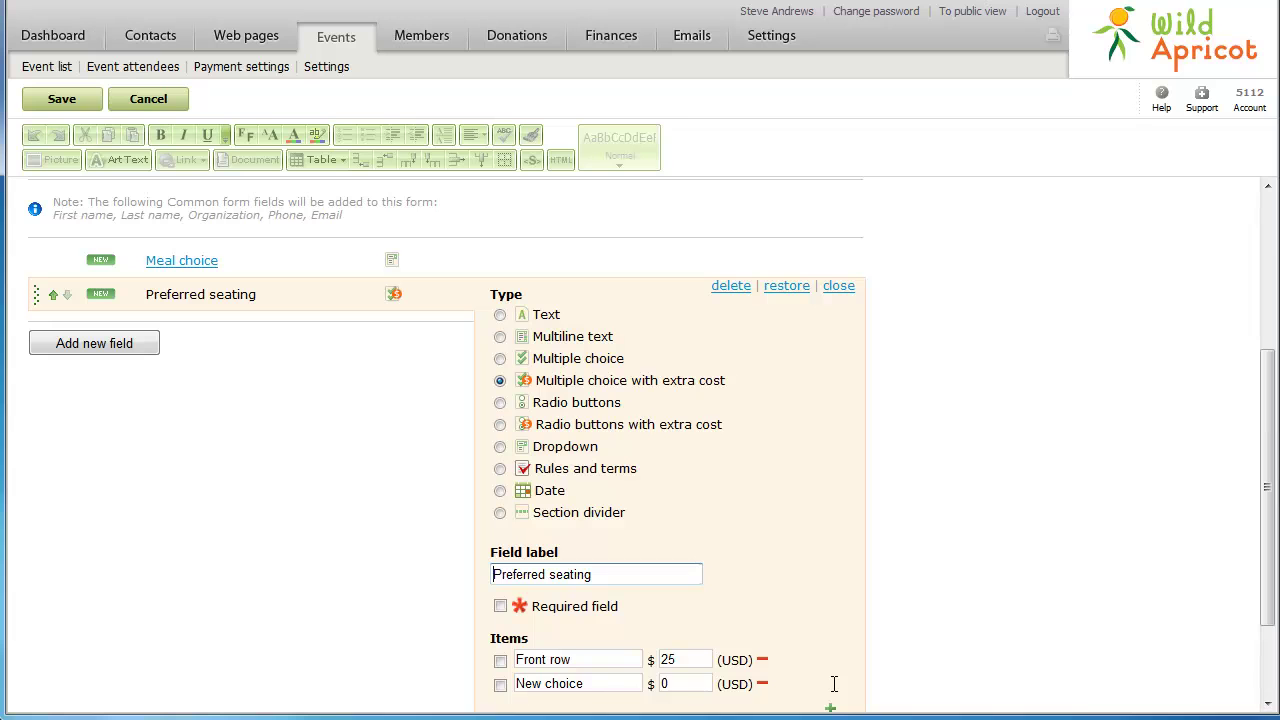
{"action": "left_click", "coordinate": [603, 686]}
{"action": "type", "text": "Front section"}
{"action": "key", "text": "Tab"}
{"action": "type", "text": "10"}
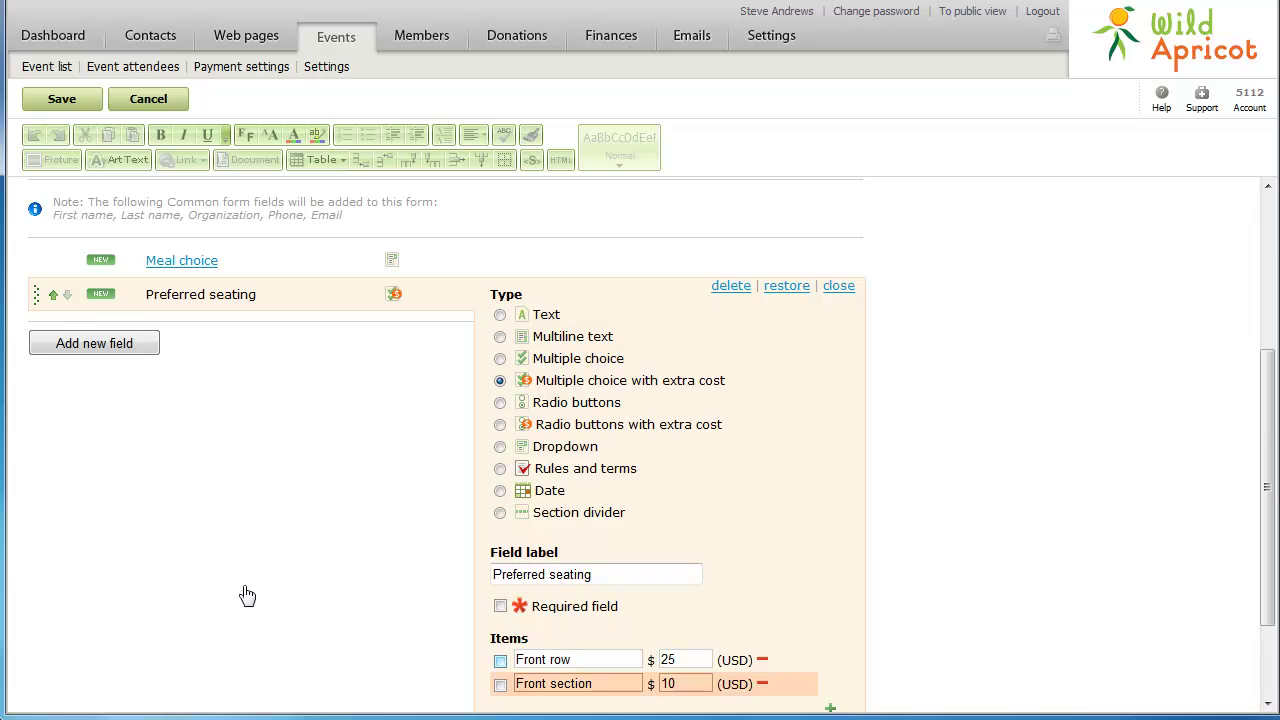
{"action": "left_click", "coordinate": [60, 101]}
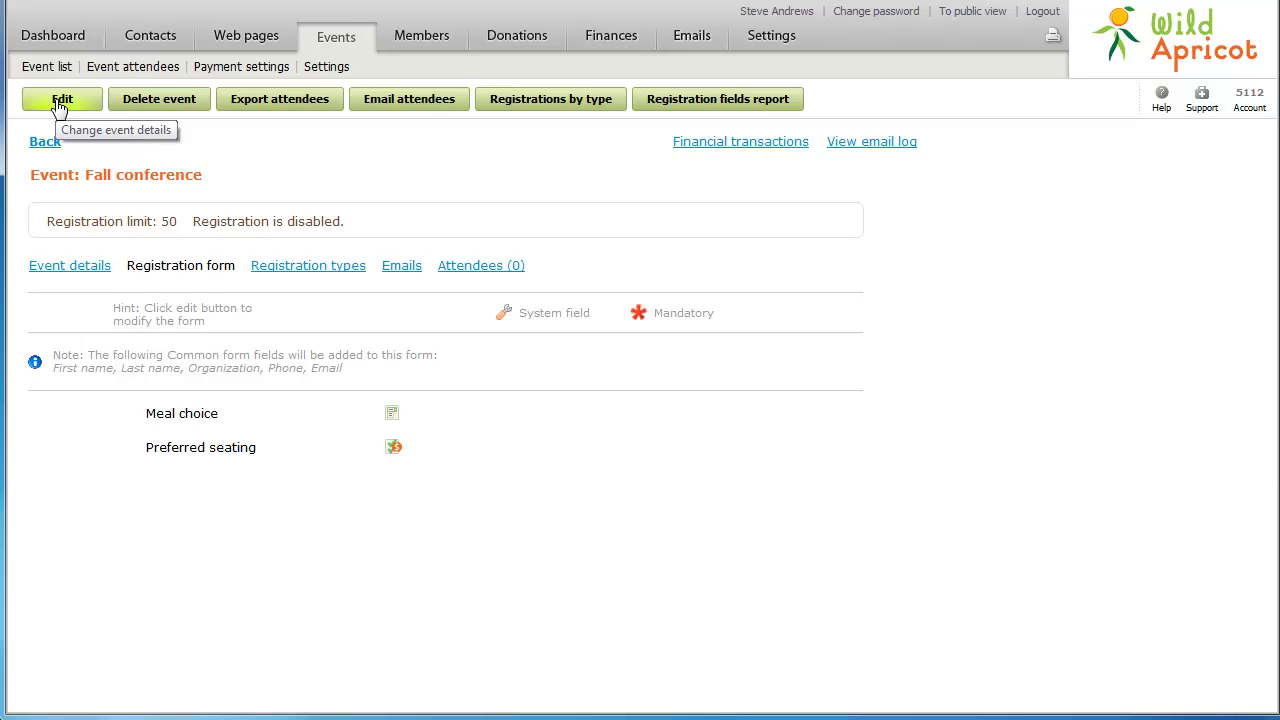
Create a 'Non-members' registration type with base price 150, save it and go back
{"action": "left_click", "coordinate": [303, 270]}
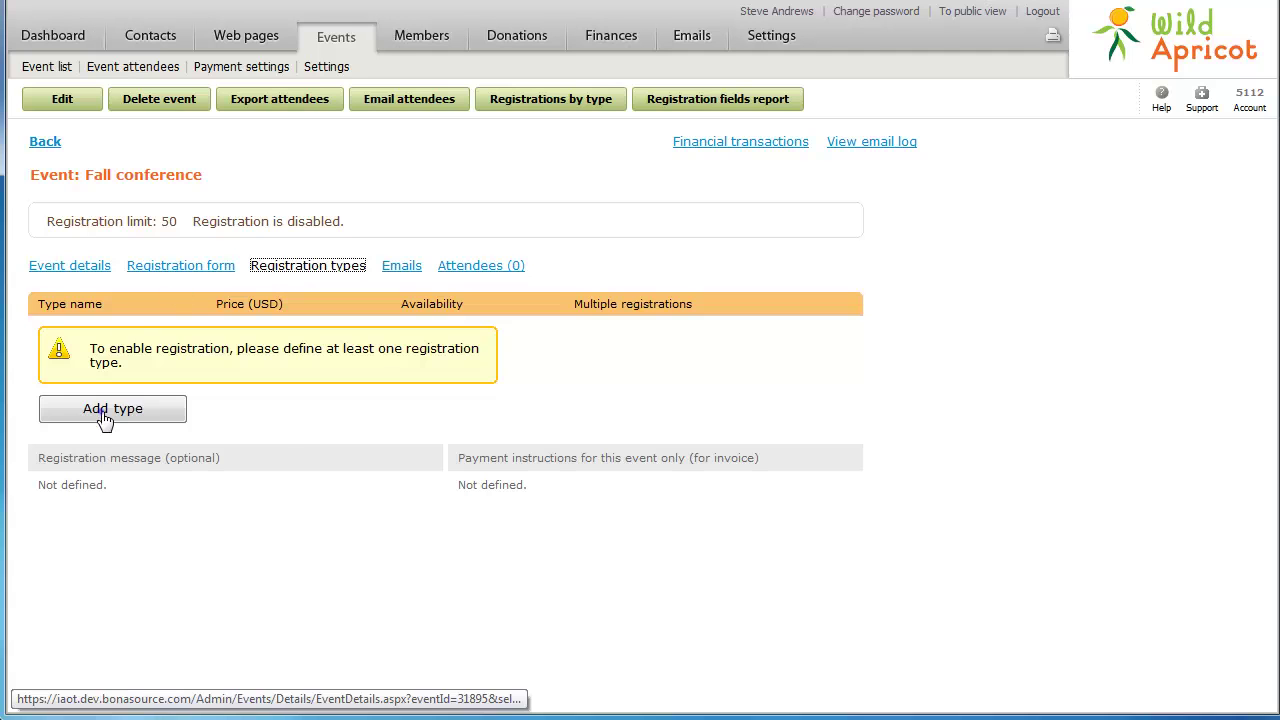
{"action": "left_click", "coordinate": [105, 409]}
{"action": "left_click", "coordinate": [193, 275]}
{"action": "type", "text": "Non-members"}
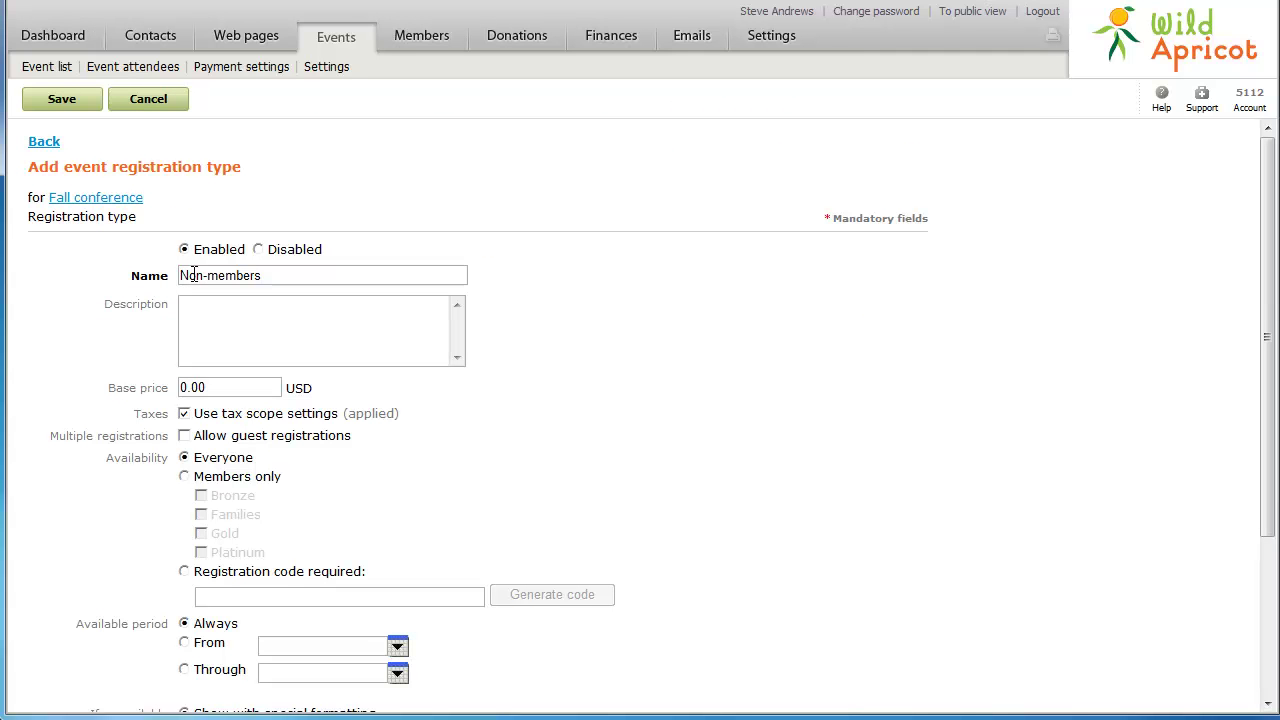
{"action": "left_click", "coordinate": [183, 386]}
{"action": "type", "text": "150"}
{"action": "left_click", "coordinate": [60, 99]}
{"action": "left_click", "coordinate": [45, 142]}
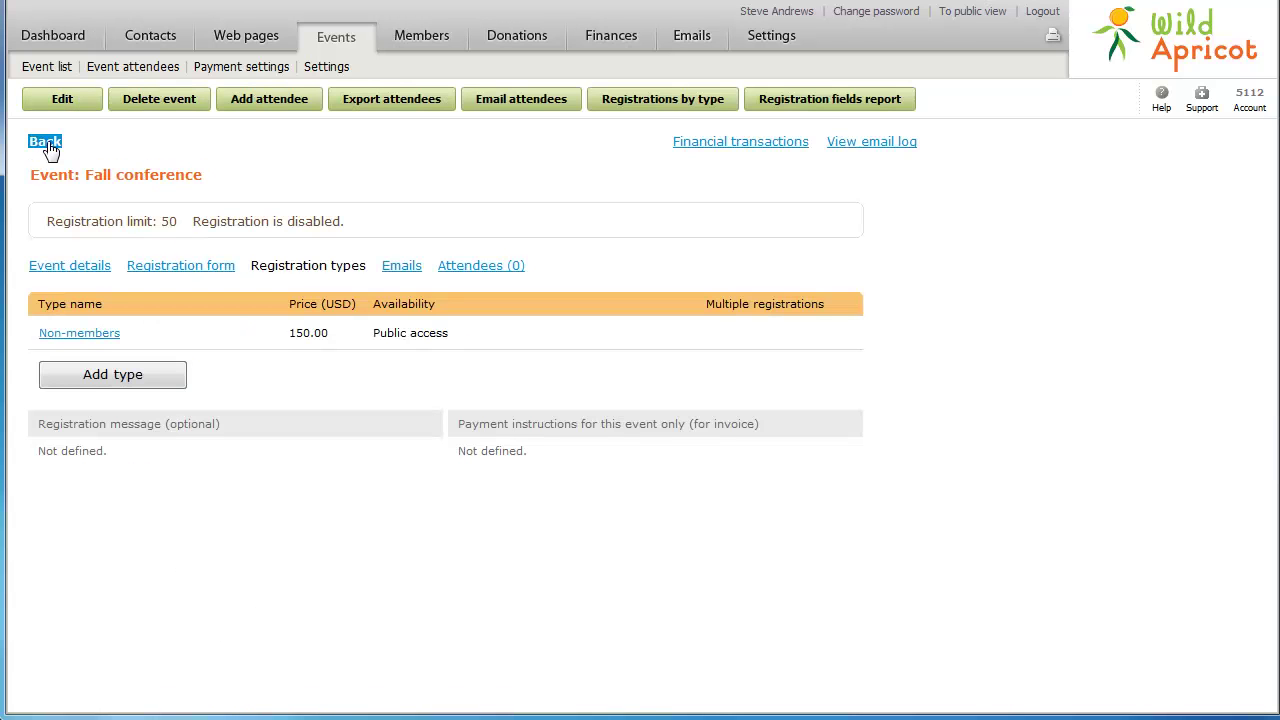
Add a 'Members' registration type priced at 100 that allows guest registrations
{"action": "left_click", "coordinate": [88, 376]}
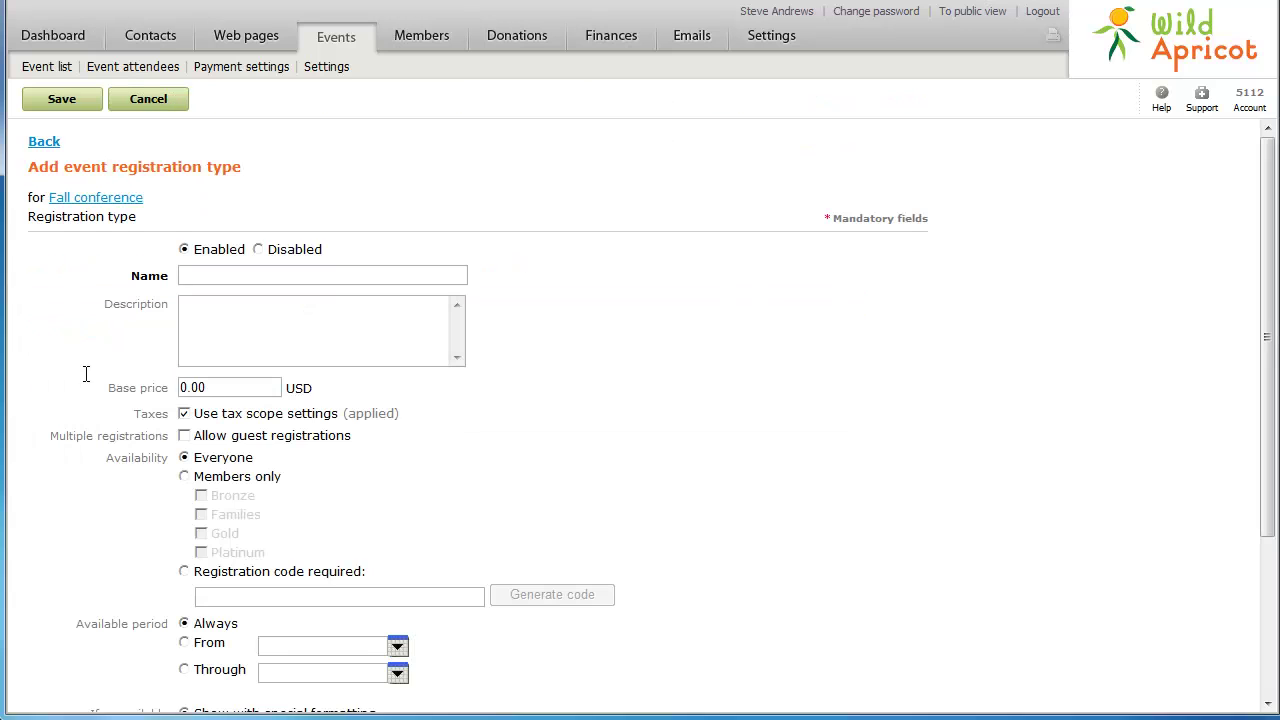
{"action": "left_click", "coordinate": [199, 277]}
{"action": "type", "text": "Members"}
{"action": "left_click", "coordinate": [181, 388]}
{"action": "type", "text": "10"}
{"action": "left_click", "coordinate": [185, 437]}
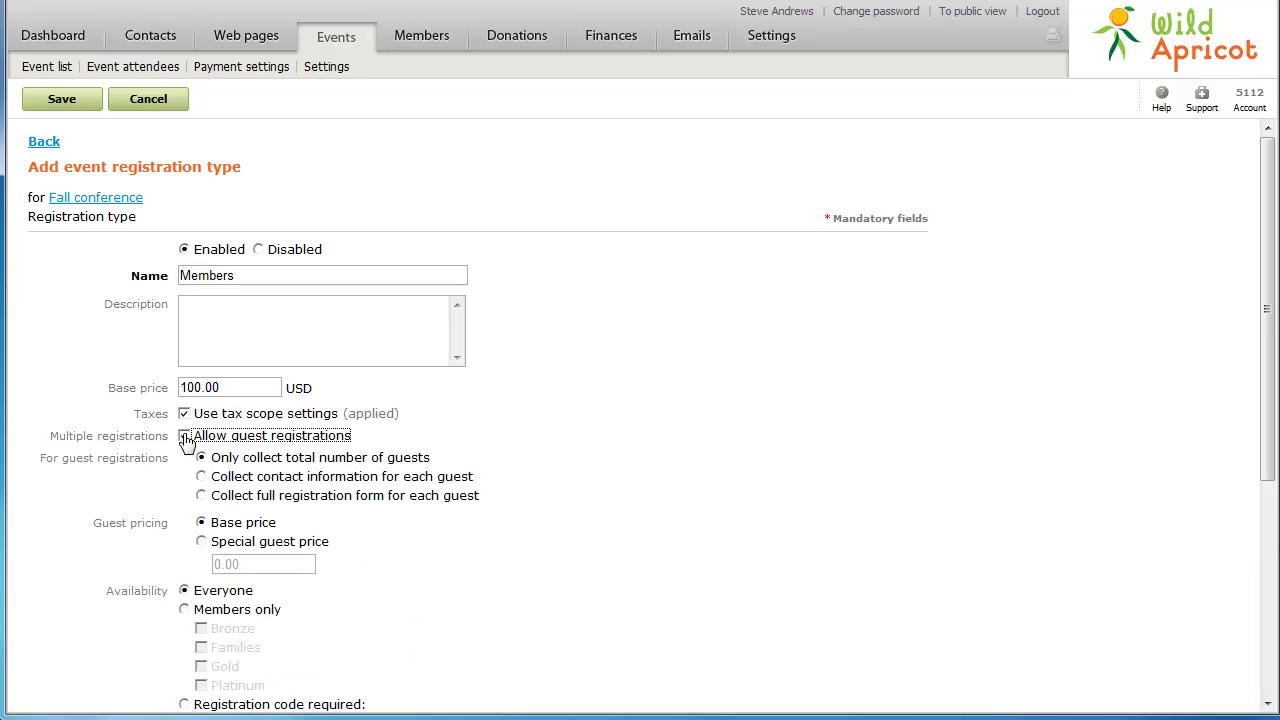
Restrict it to Bronze, Families, Gold and Platinum members and save the type
{"action": "left_click", "coordinate": [184, 610]}
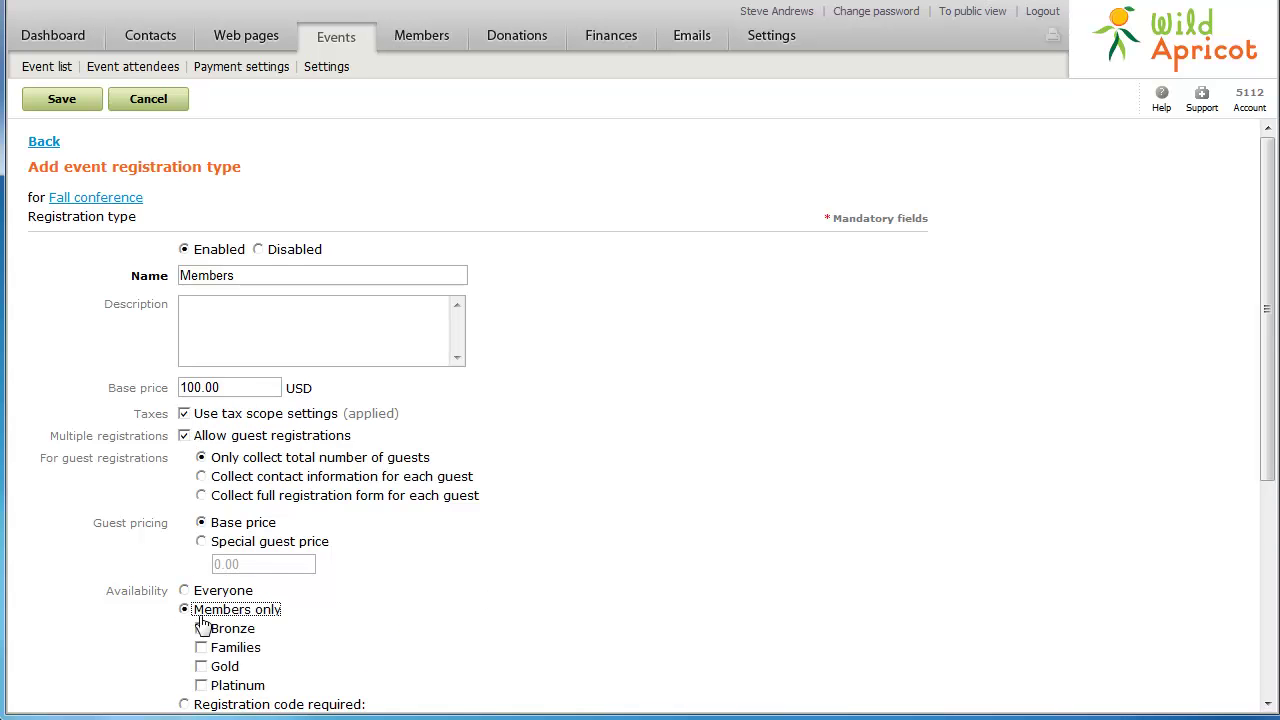
{"action": "left_click", "coordinate": [201, 628]}
{"action": "left_click", "coordinate": [201, 648]}
{"action": "left_click", "coordinate": [201, 667]}
{"action": "left_click", "coordinate": [201, 686]}
{"action": "left_click", "coordinate": [61, 103]}
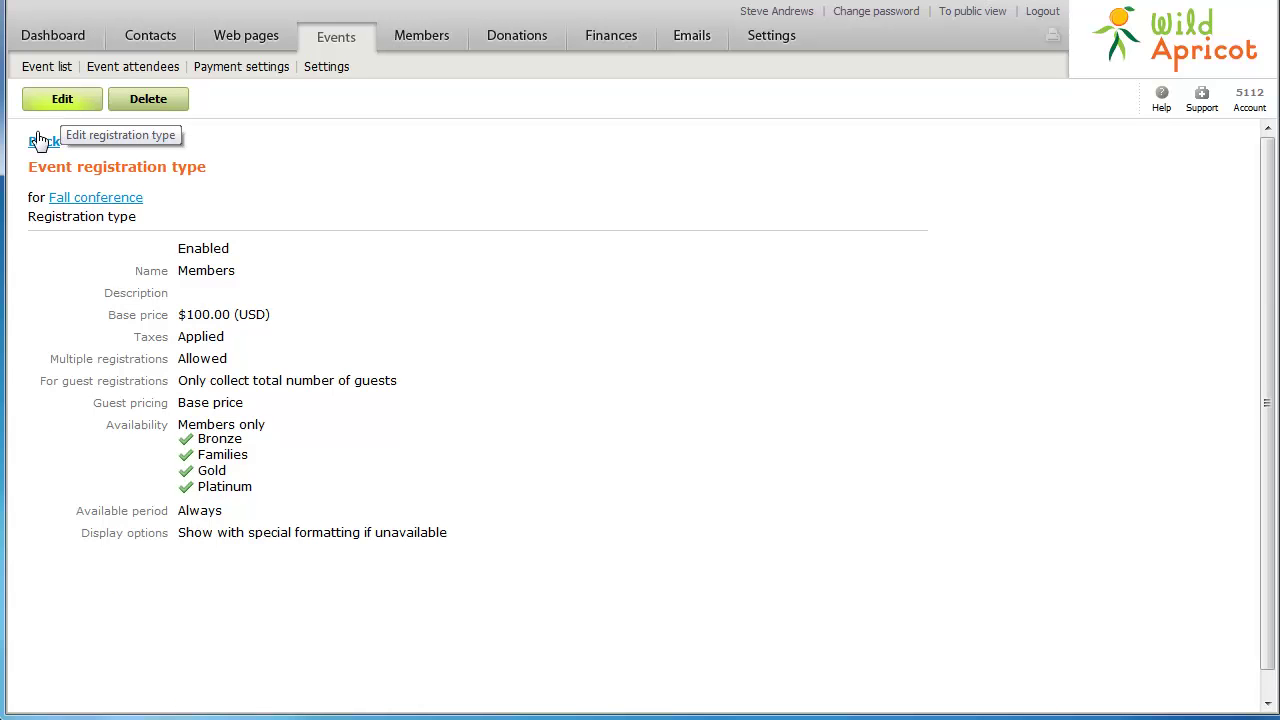
{"action": "left_click", "coordinate": [40, 144]}
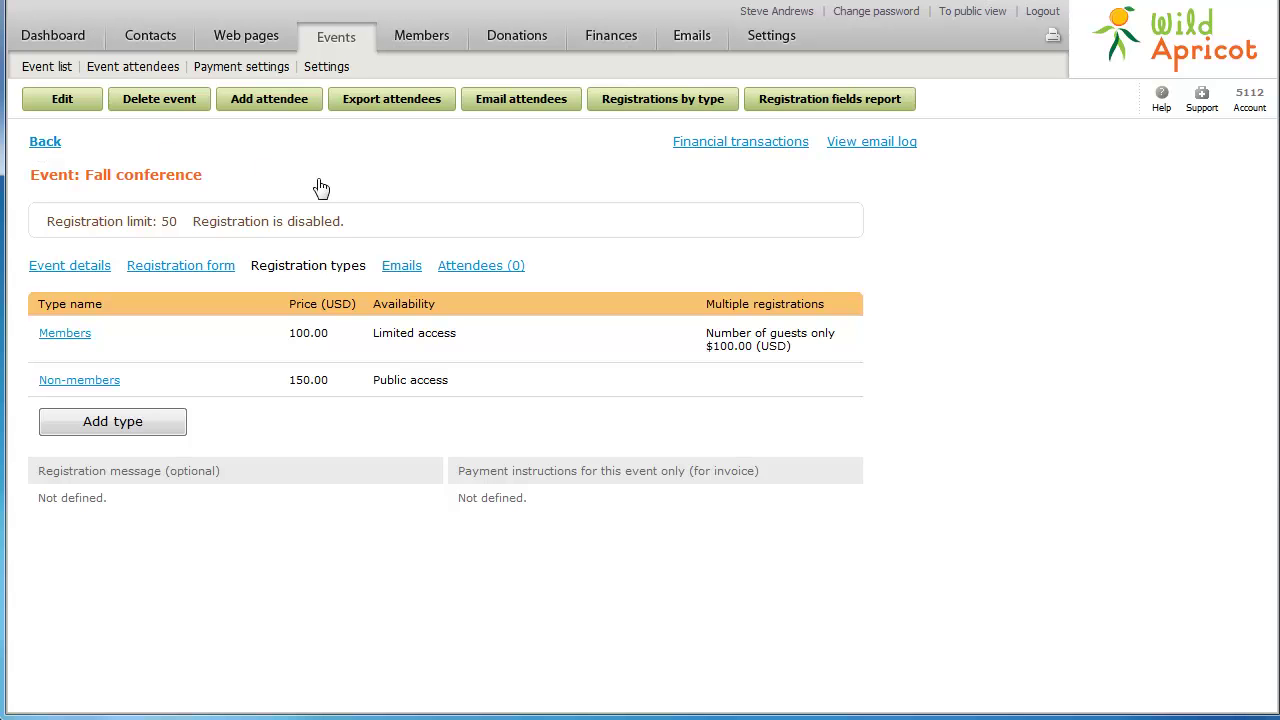
{"action": "left_click", "coordinate": [388, 270]}
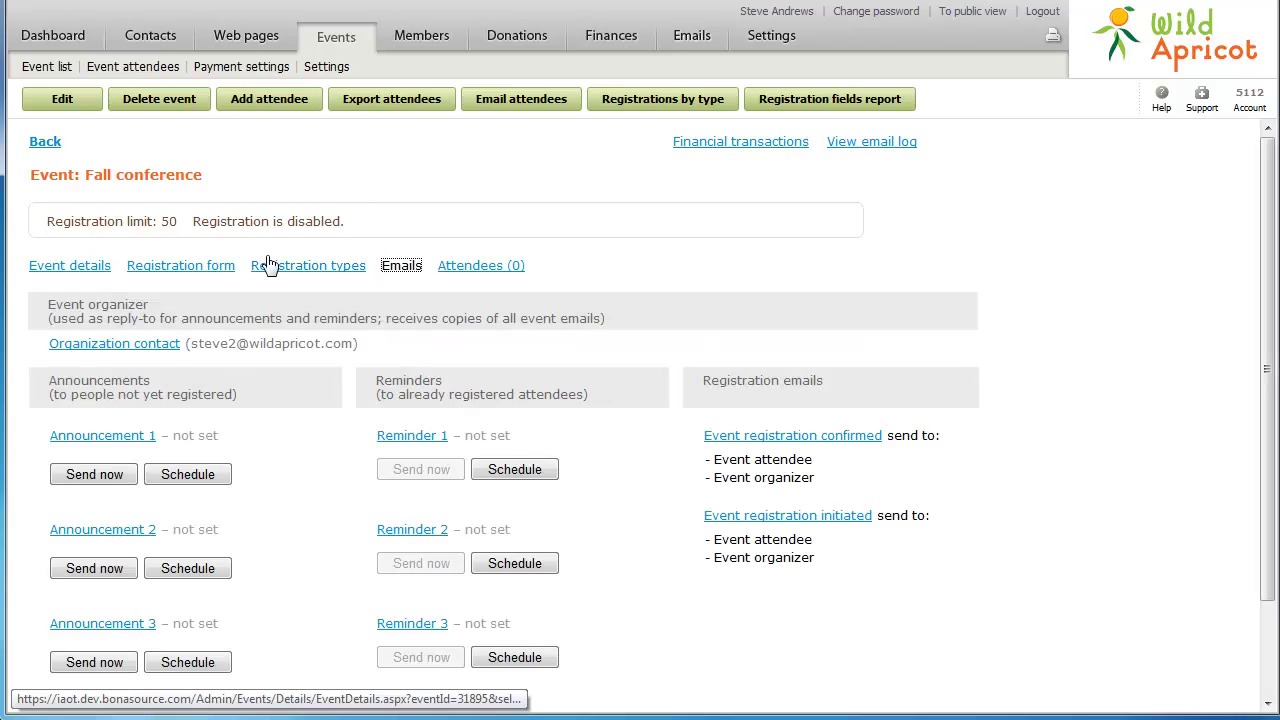
Schedule Announcement 1 for 14 days before the event, switch the organizer to another contact, and save
{"action": "left_click", "coordinate": [62, 100]}
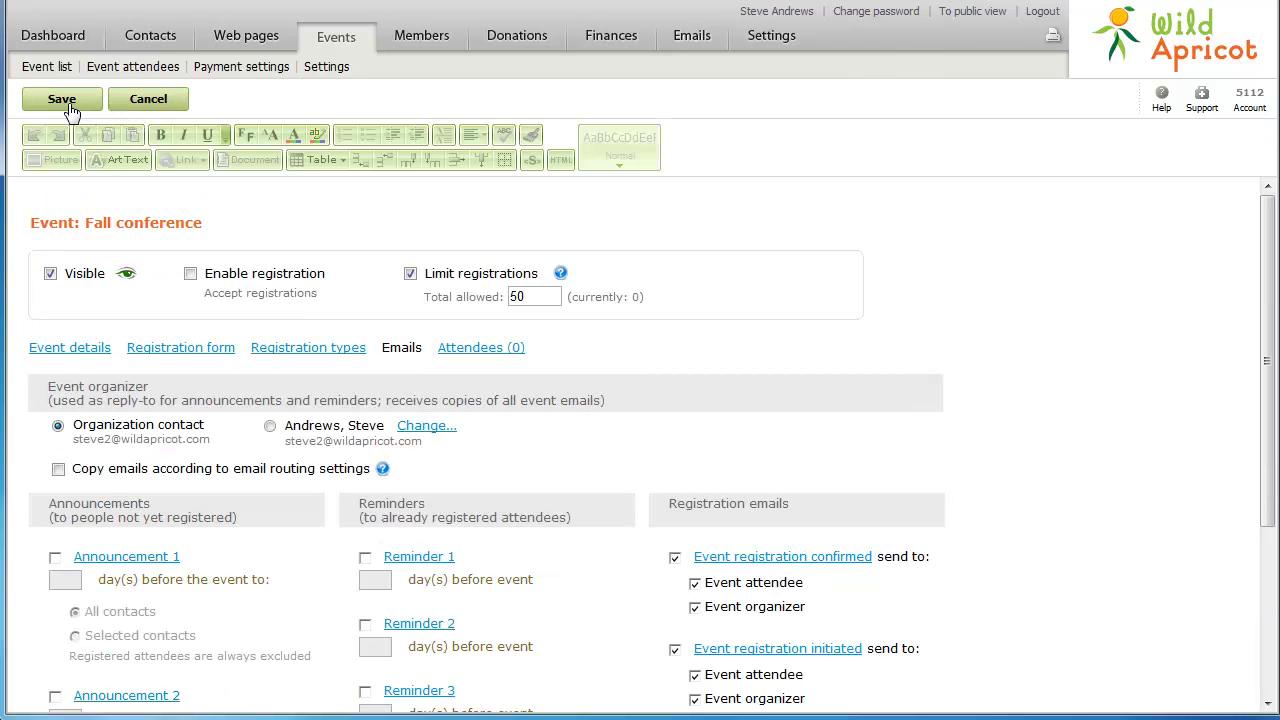
{"action": "left_click", "coordinate": [55, 557]}
{"action": "left_click", "coordinate": [58, 580]}
{"action": "type", "text": "14"}
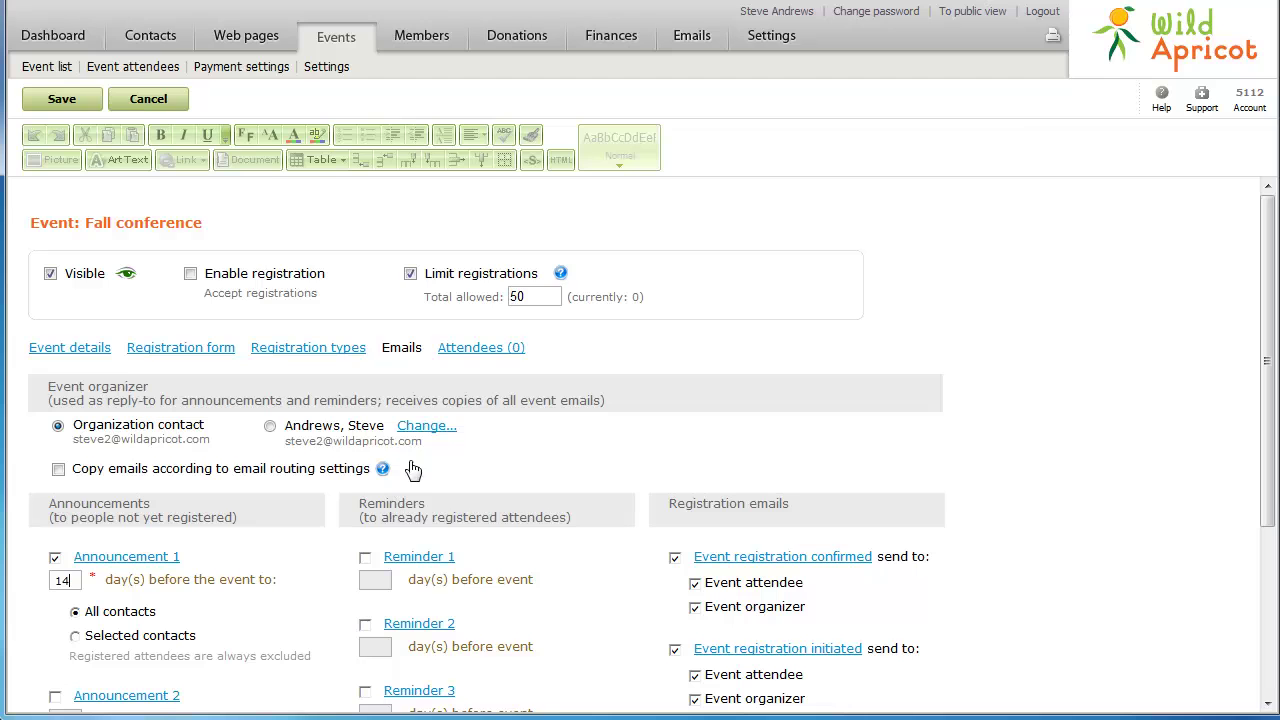
{"action": "left_click", "coordinate": [420, 428]}
{"action": "left_click", "coordinate": [418, 418]}
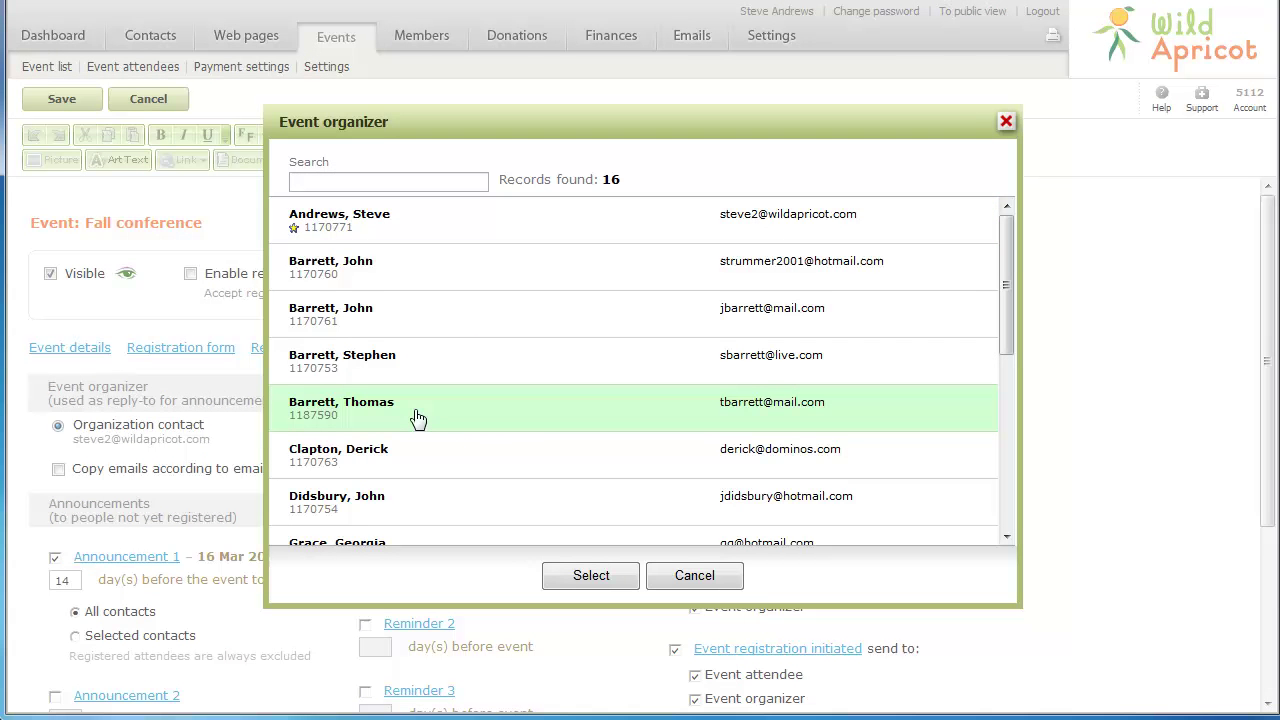
{"action": "left_click", "coordinate": [577, 577]}
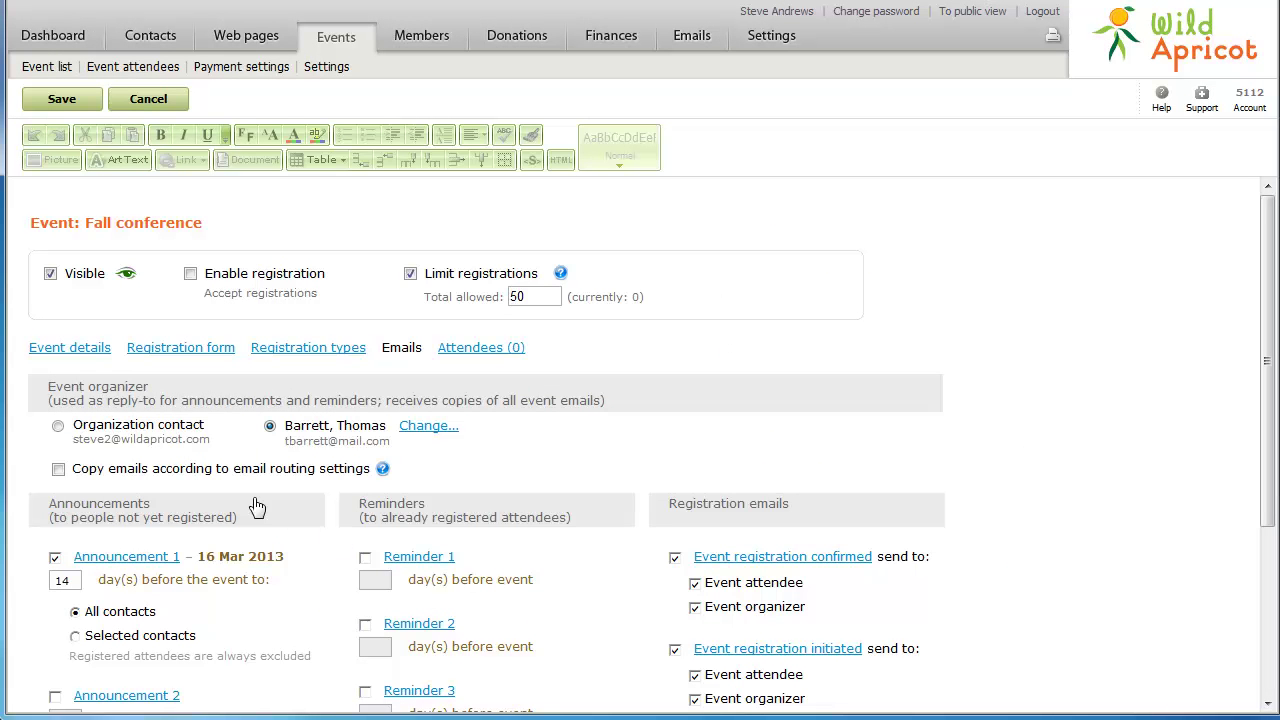
{"action": "left_click", "coordinate": [66, 101]}
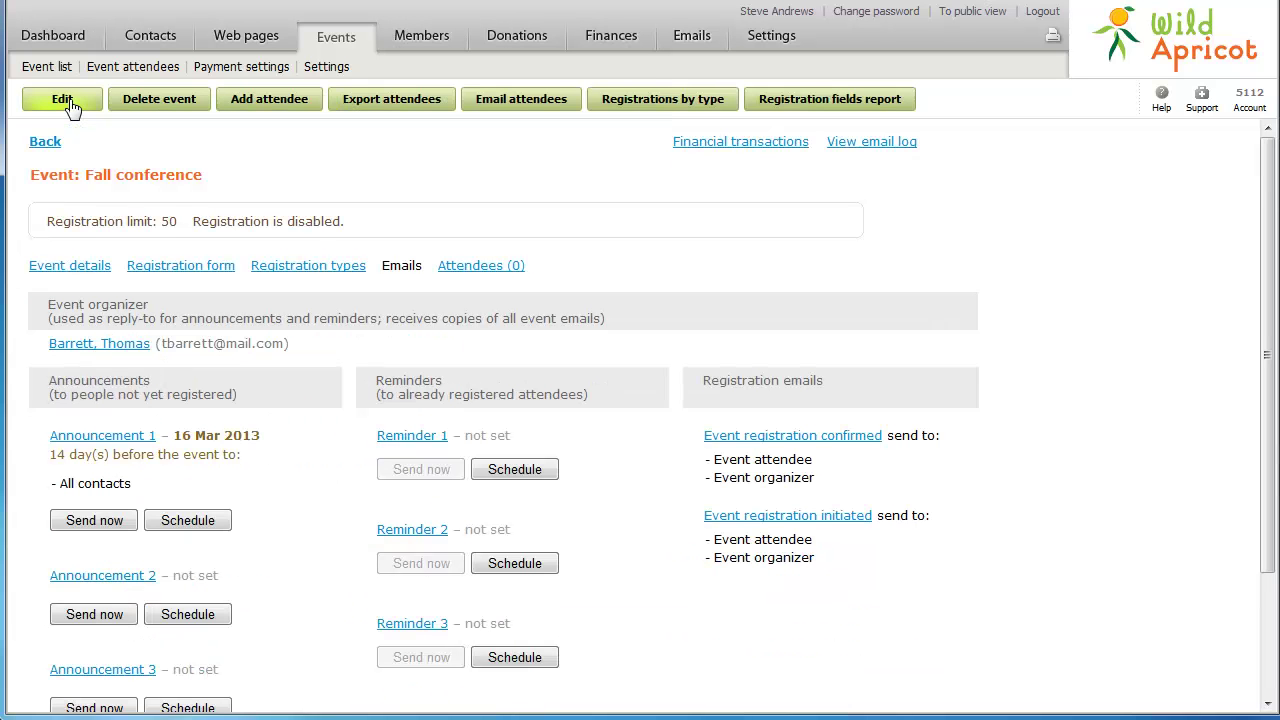
Turn on Enable registration in the Fall conference event details and save the event
{"action": "left_click", "coordinate": [57, 274]}
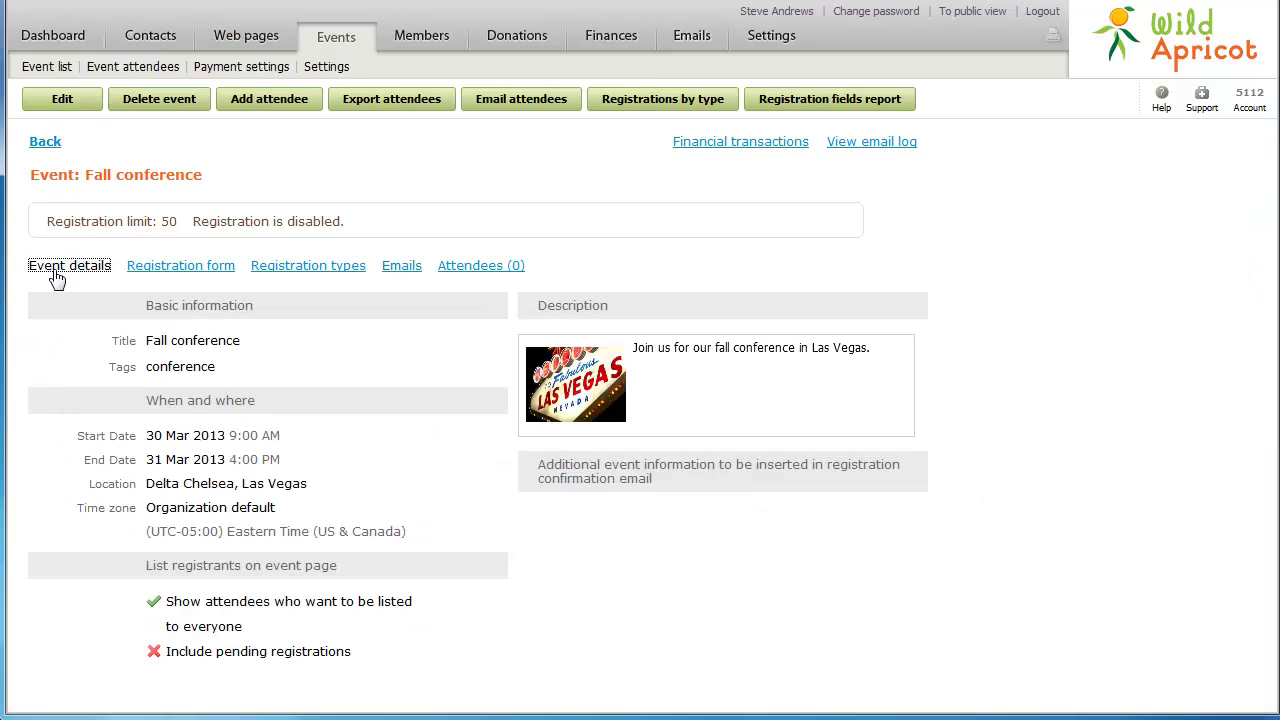
{"action": "left_click", "coordinate": [64, 101]}
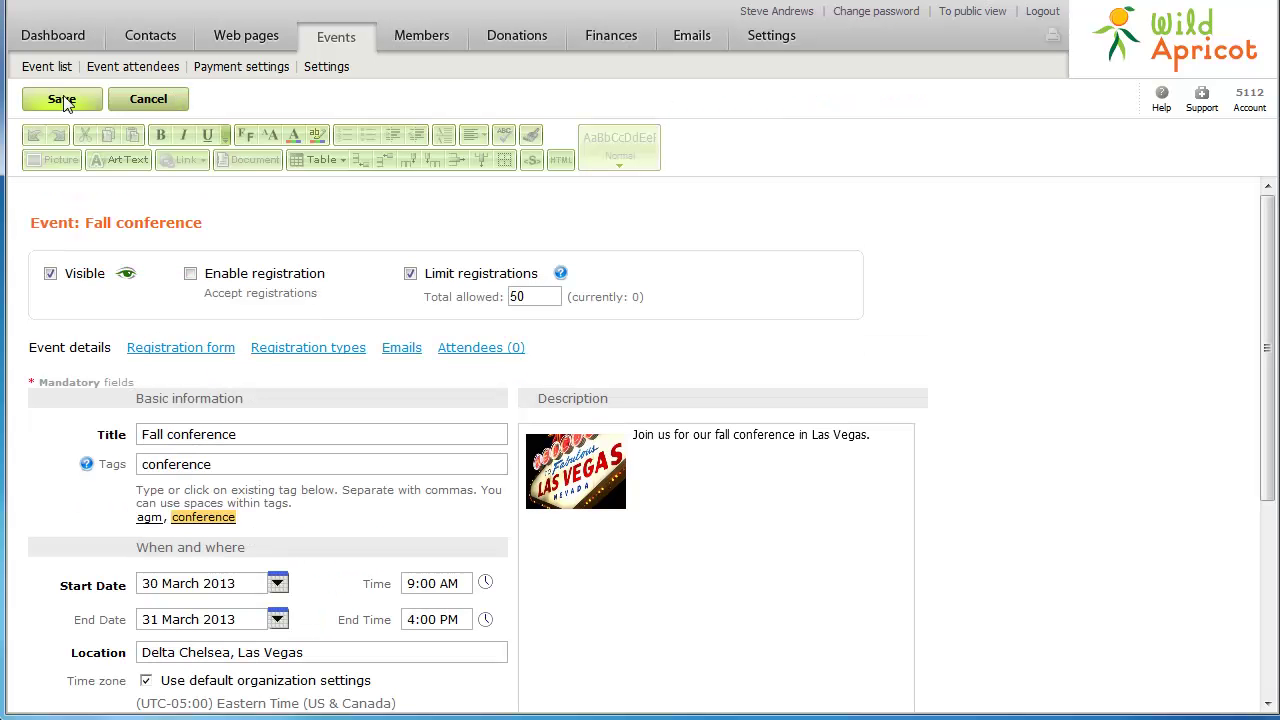
{"action": "left_click", "coordinate": [190, 276]}
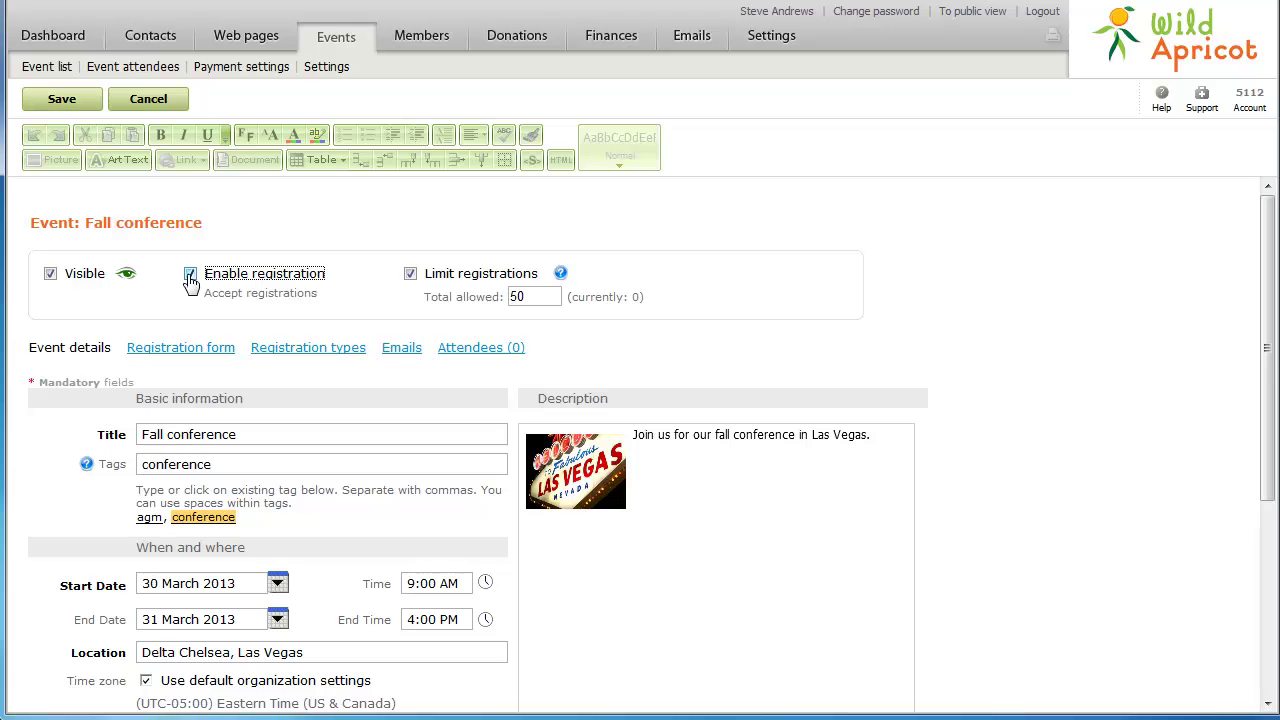
{"action": "left_click", "coordinate": [62, 99]}
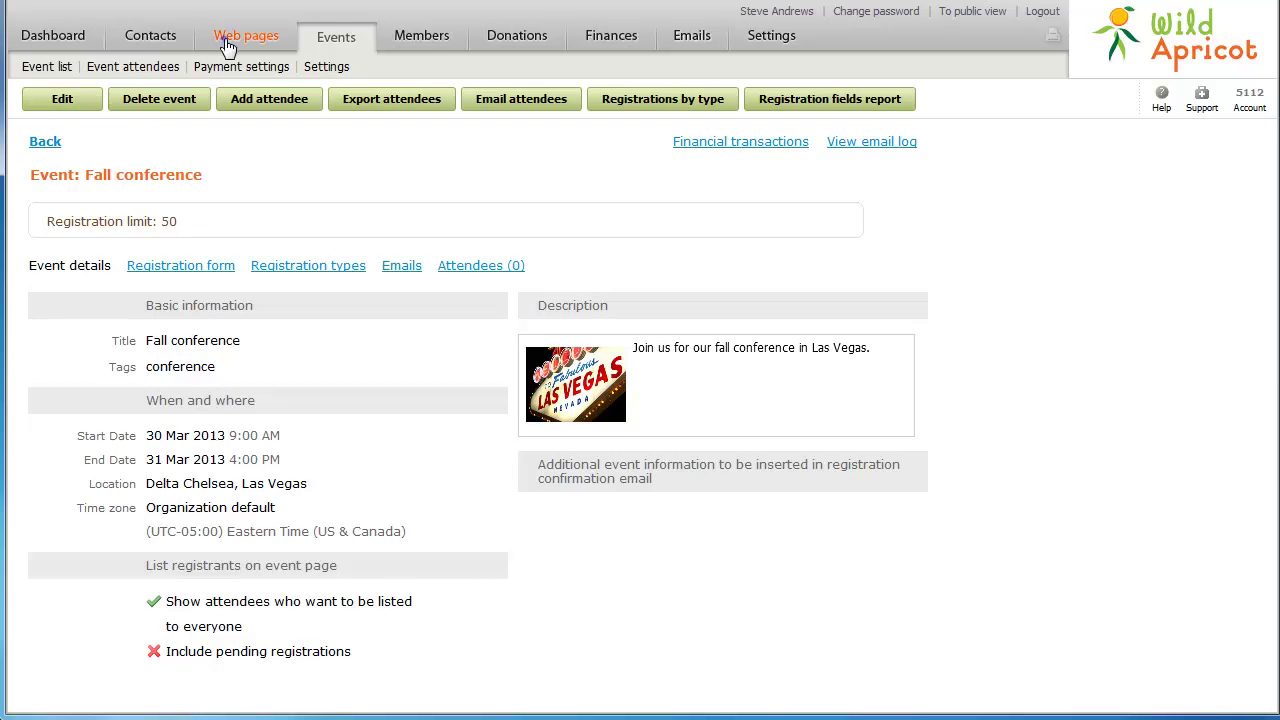
{"action": "left_click", "coordinate": [227, 46]}
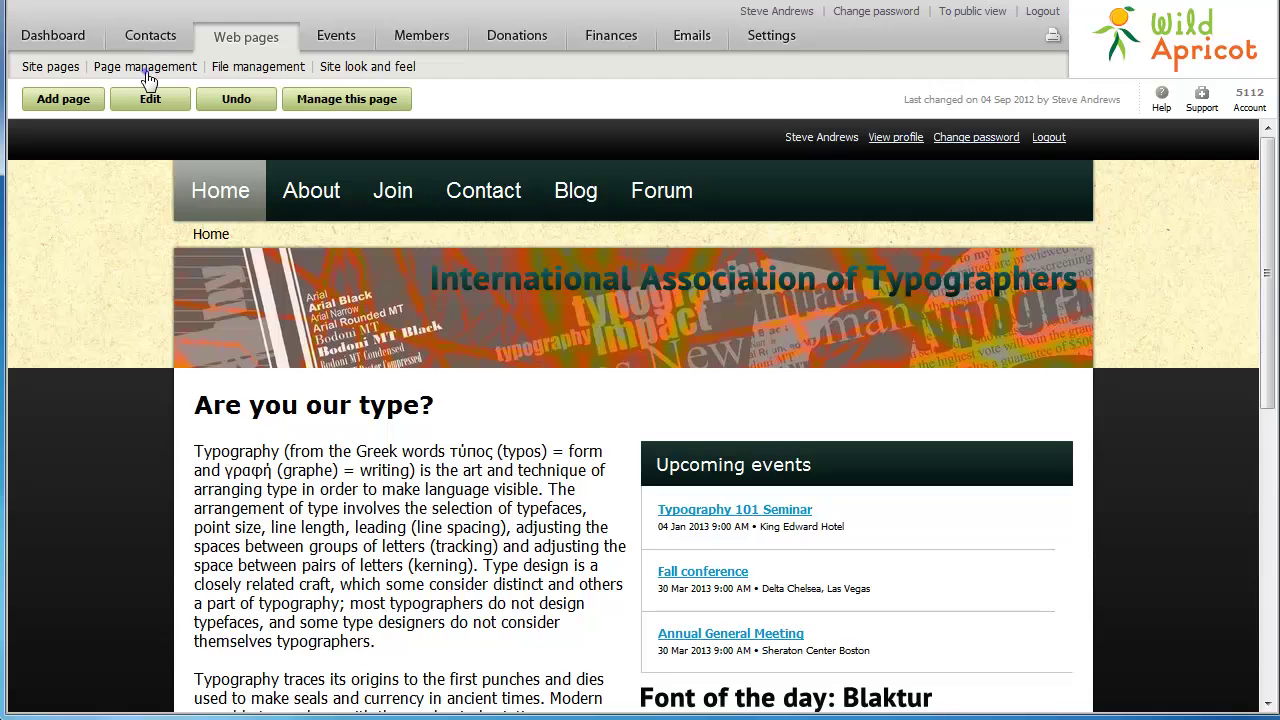
Add a new functional page named 'Events' using the Event calendar template
{"action": "left_click", "coordinate": [146, 72]}
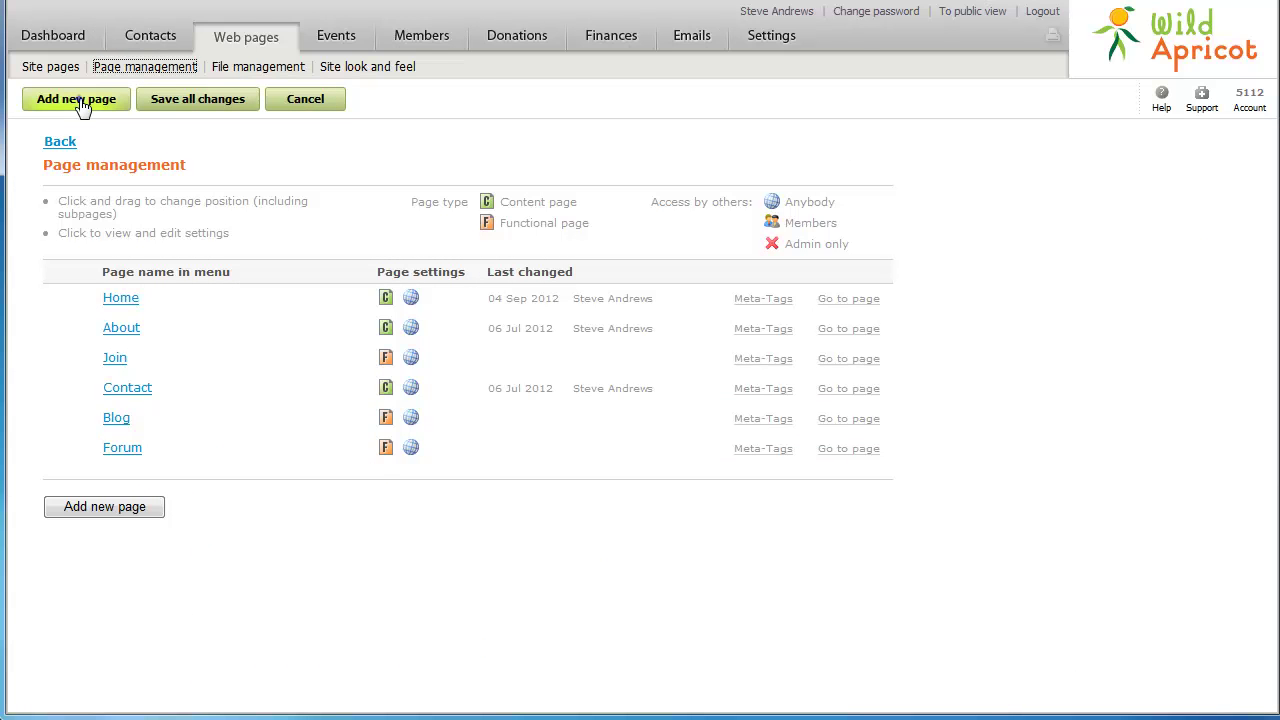
{"action": "left_click", "coordinate": [80, 103]}
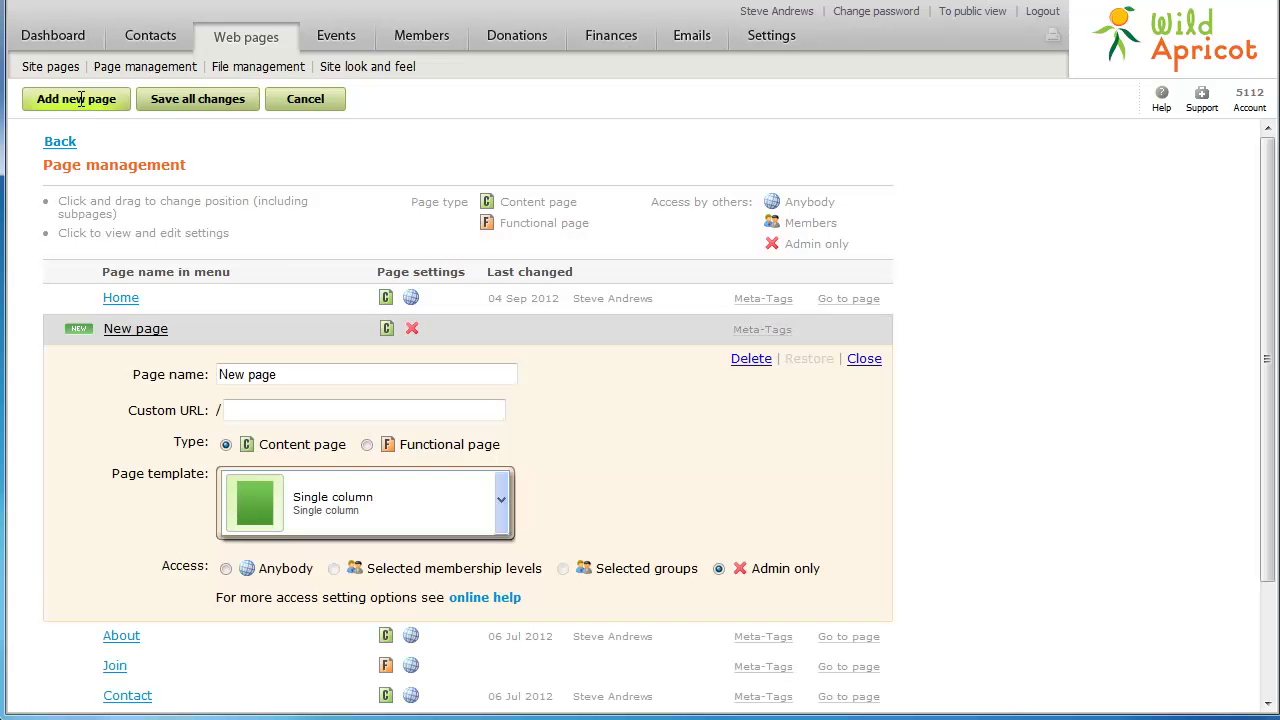
{"action": "triple_click", "coordinate": [285, 373]}
{"action": "type", "text": "Events"}
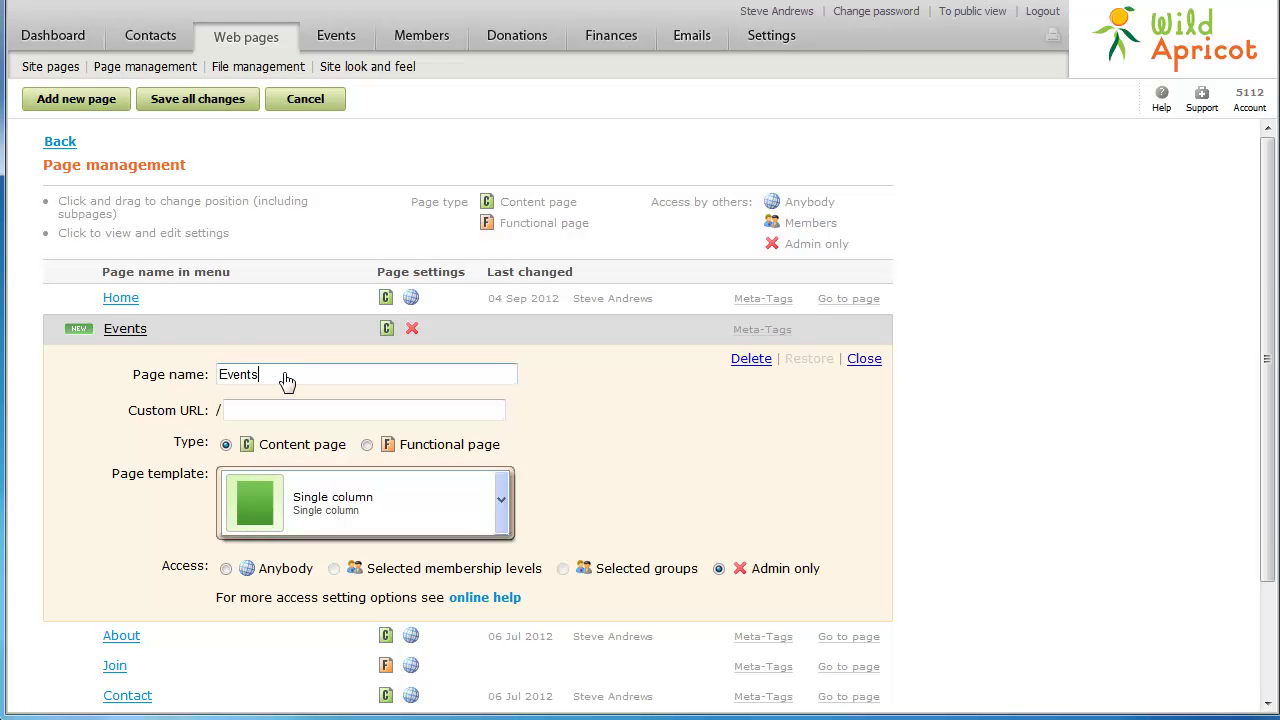
{"action": "left_click", "coordinate": [368, 445]}
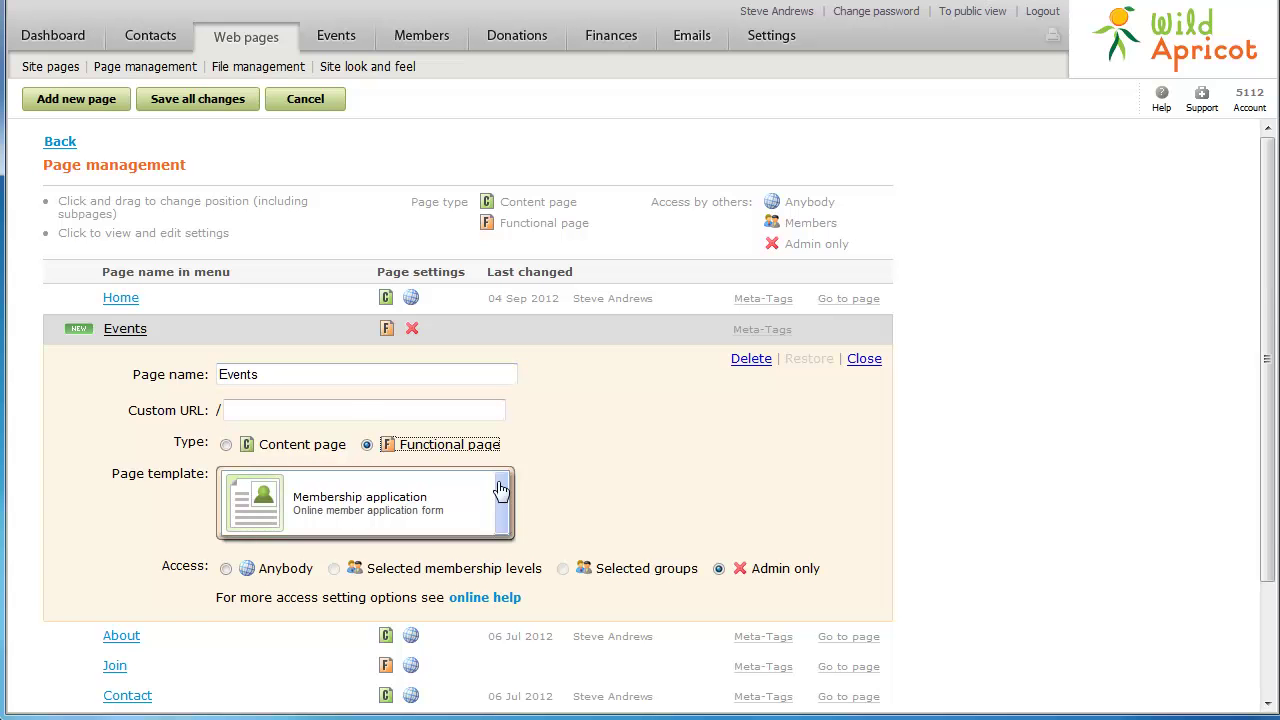
{"action": "left_click", "coordinate": [502, 505]}
{"action": "scroll", "coordinate": [503, 509], "scroll_direction": "down", "scroll_amount": 2}
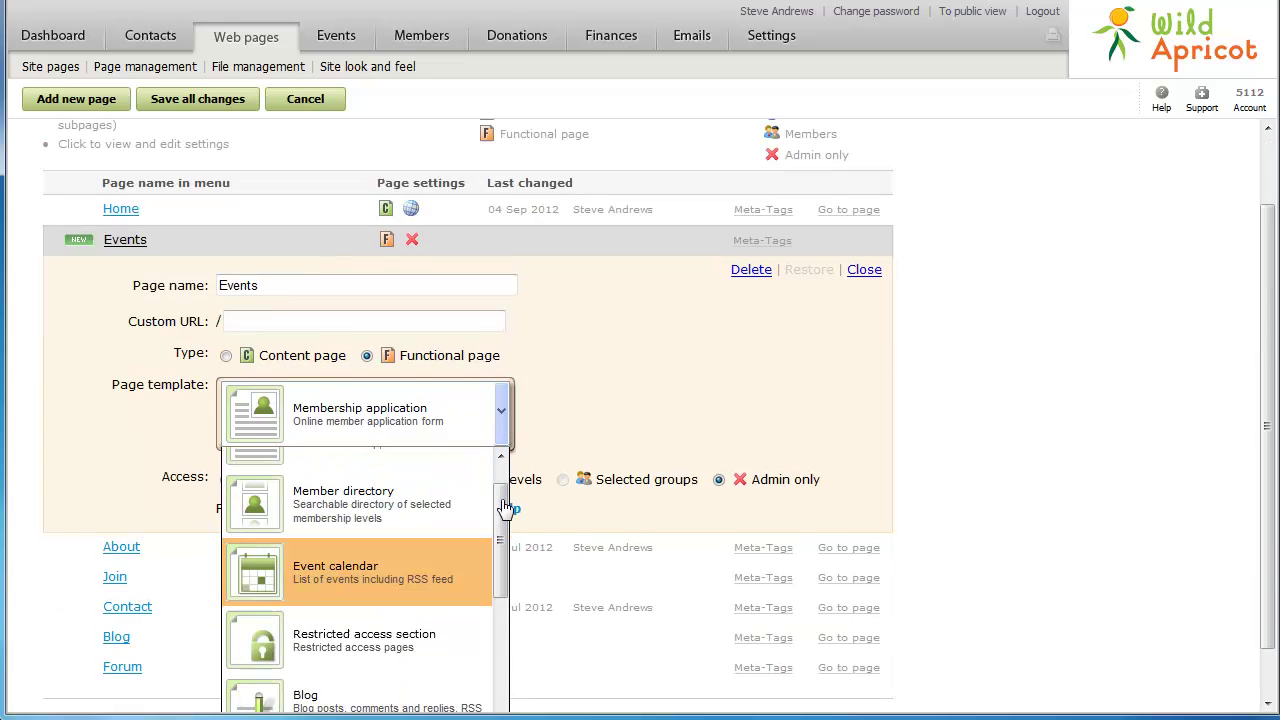
{"action": "left_click", "coordinate": [372, 577]}
Give the Events page Anybody access, move it after About, save all changes, and open it
{"action": "left_click", "coordinate": [226, 482]}
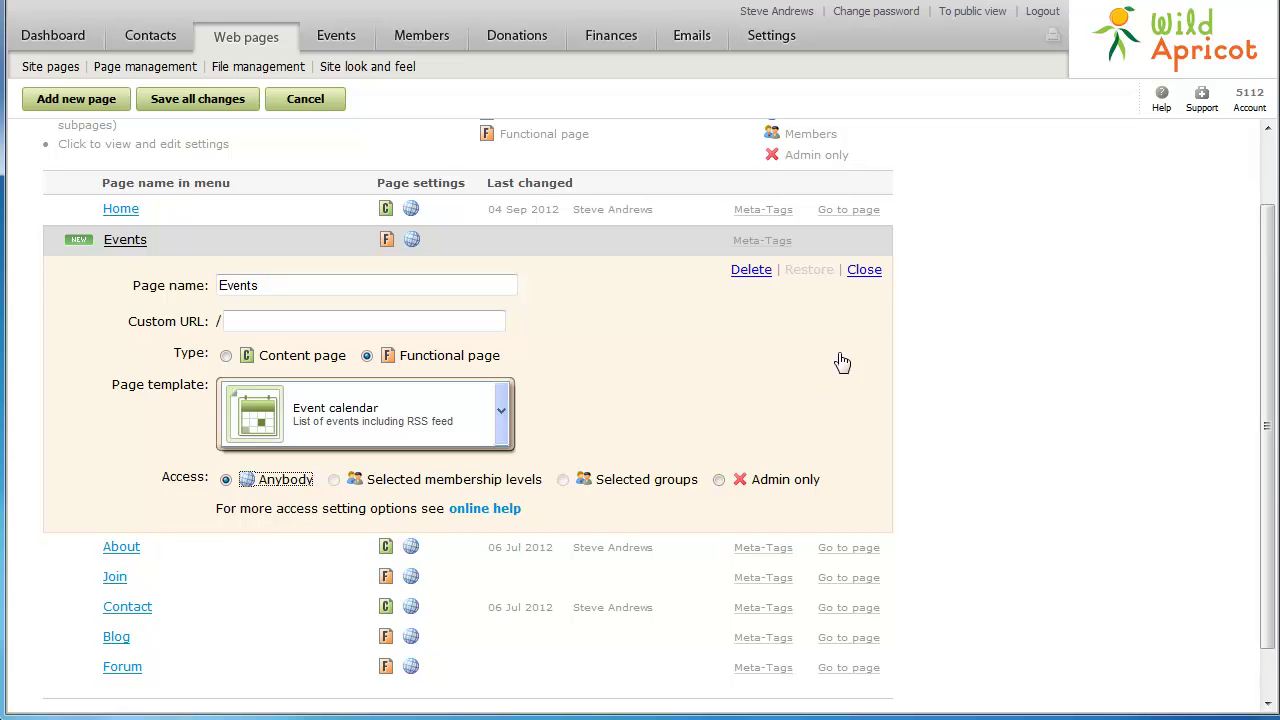
{"action": "left_click", "coordinate": [864, 270]}
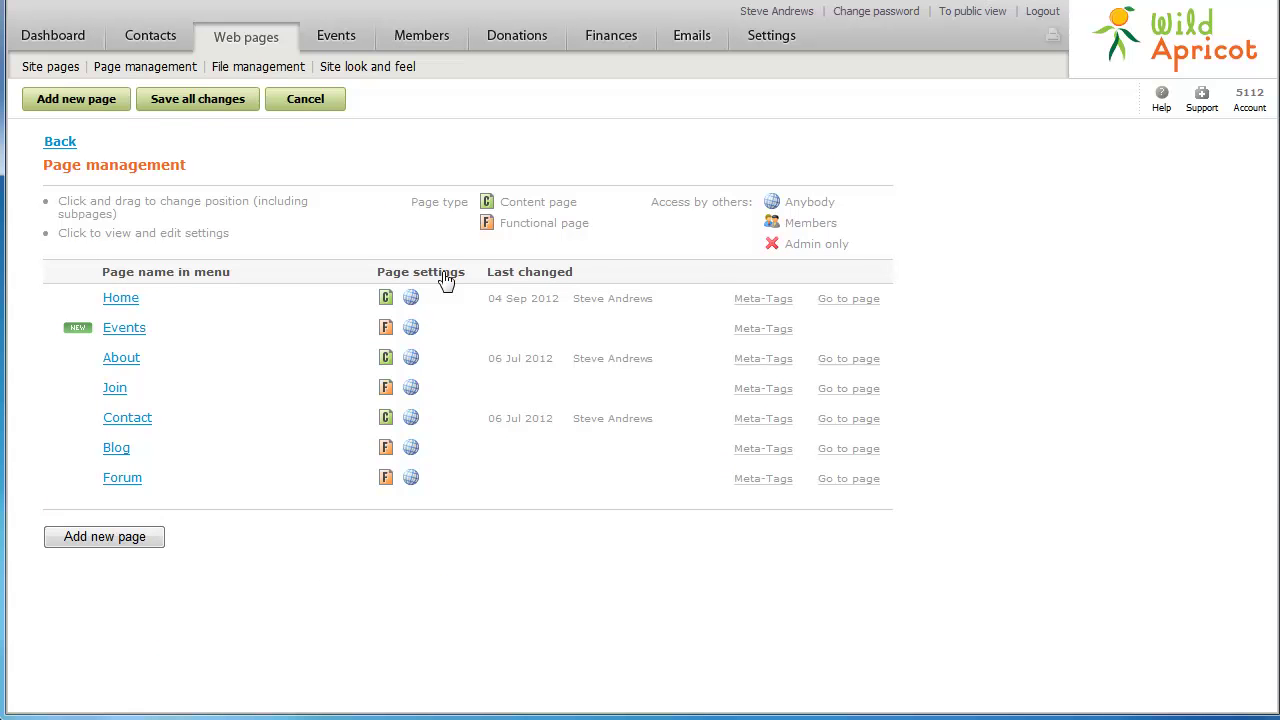
{"action": "left_click_drag", "start_coordinate": [139, 329], "coordinate": [139, 373]}
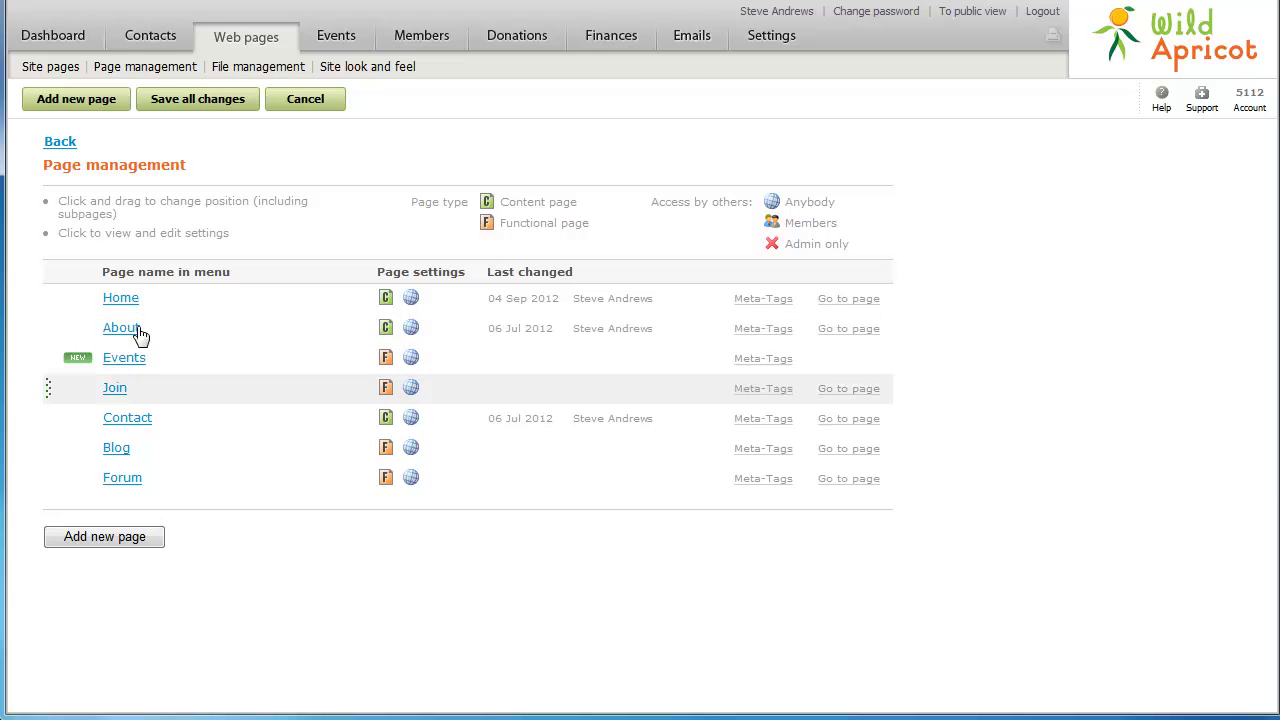
{"action": "left_click", "coordinate": [203, 115]}
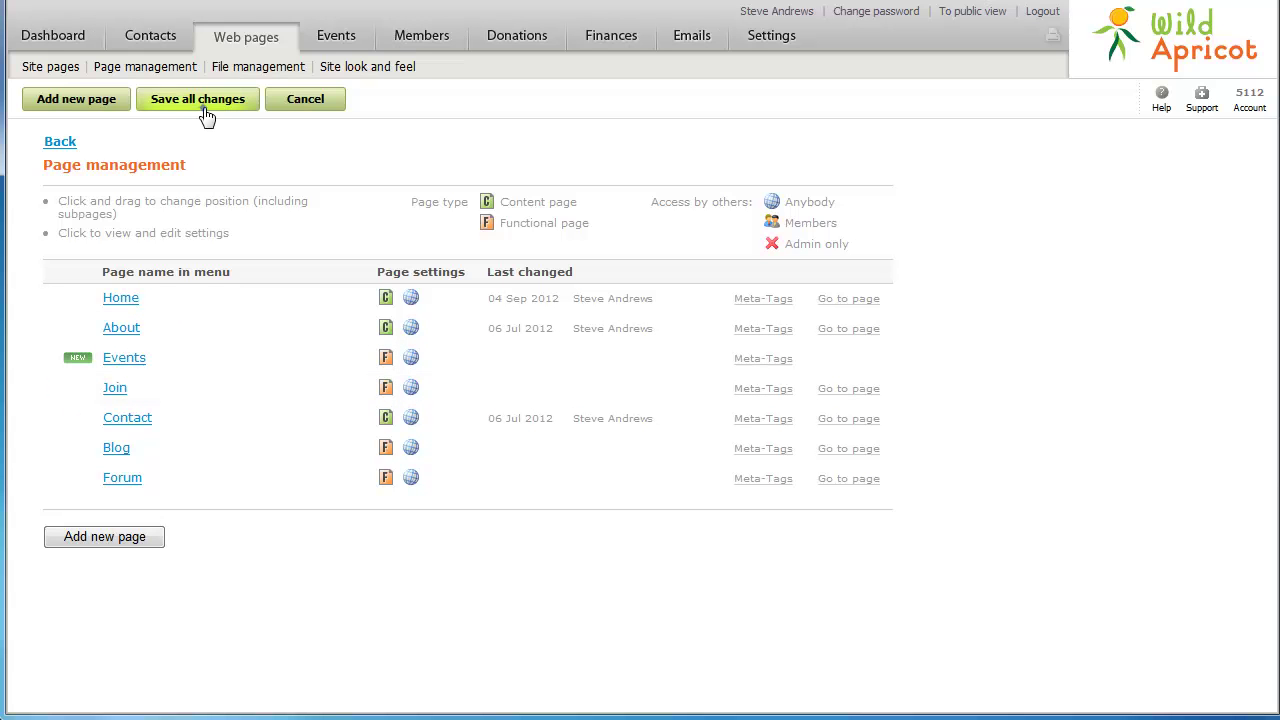
{"action": "left_click", "coordinate": [46, 70]}
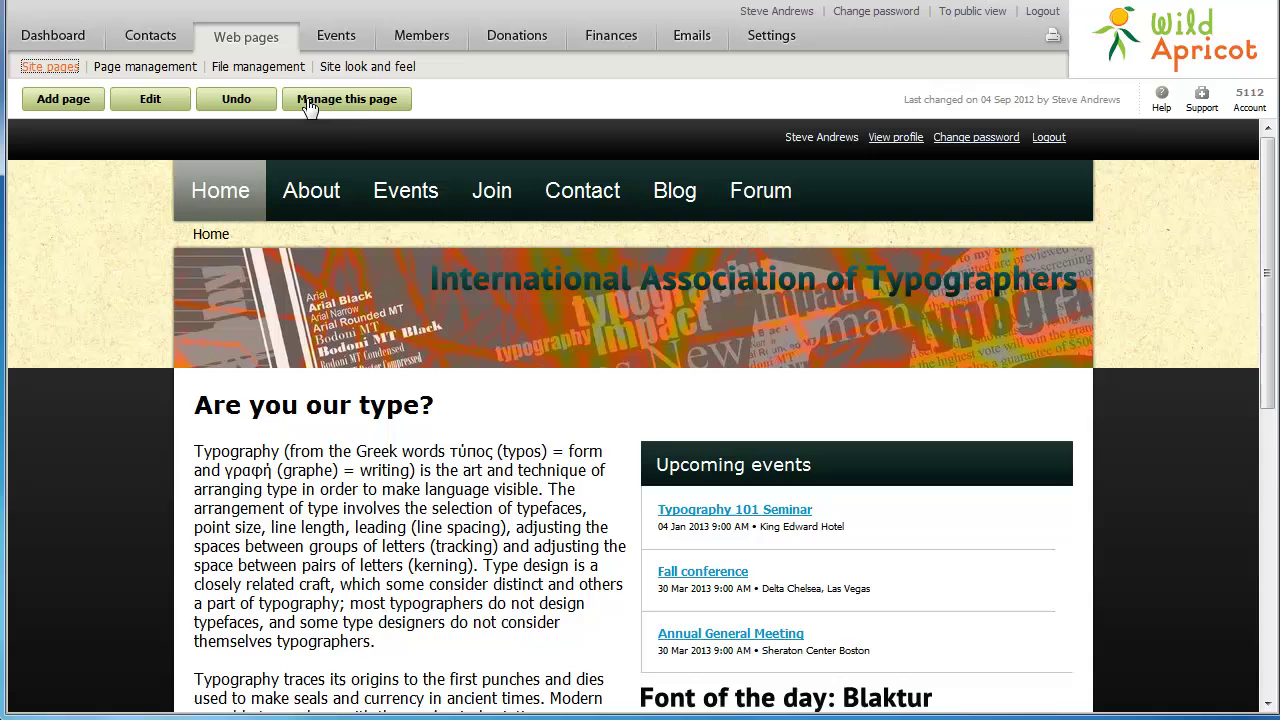
{"action": "left_click", "coordinate": [405, 198]}
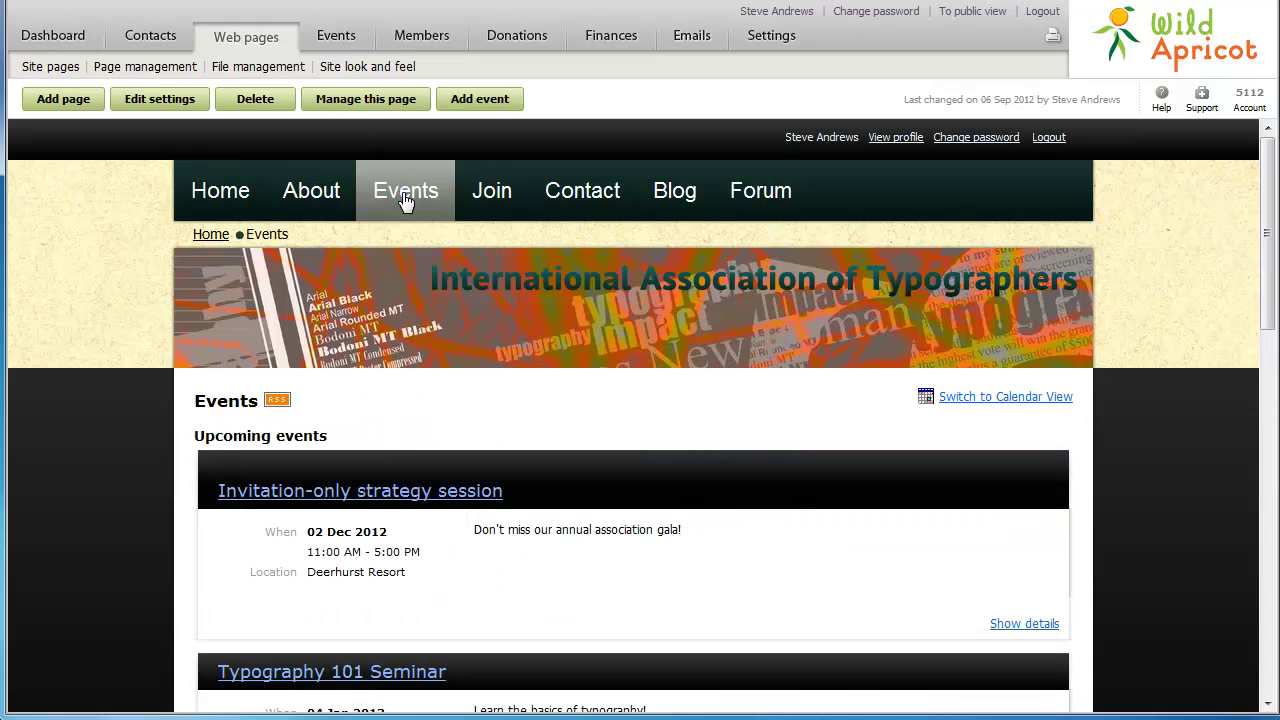
Review the Events page's Default View and event filter settings, then save them unchanged
{"action": "left_click", "coordinate": [172, 104]}
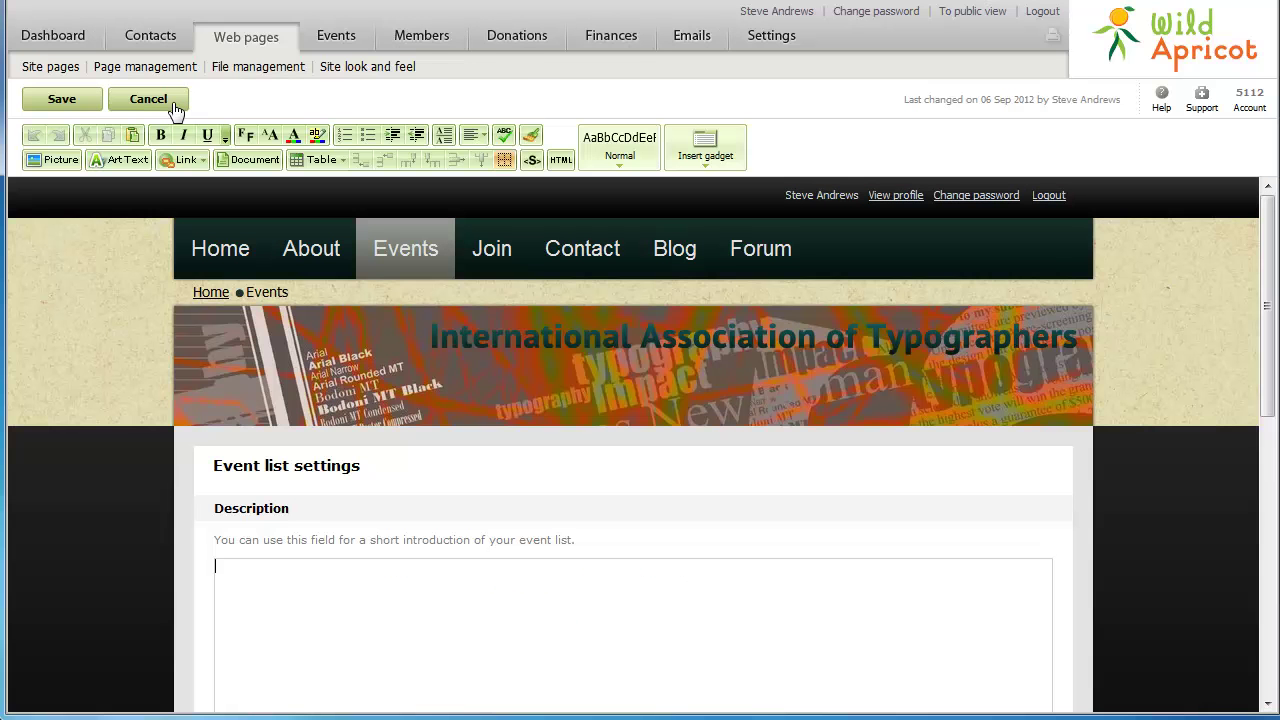
{"action": "scroll", "coordinate": [176, 112], "scroll_direction": "down", "scroll_amount": 4}
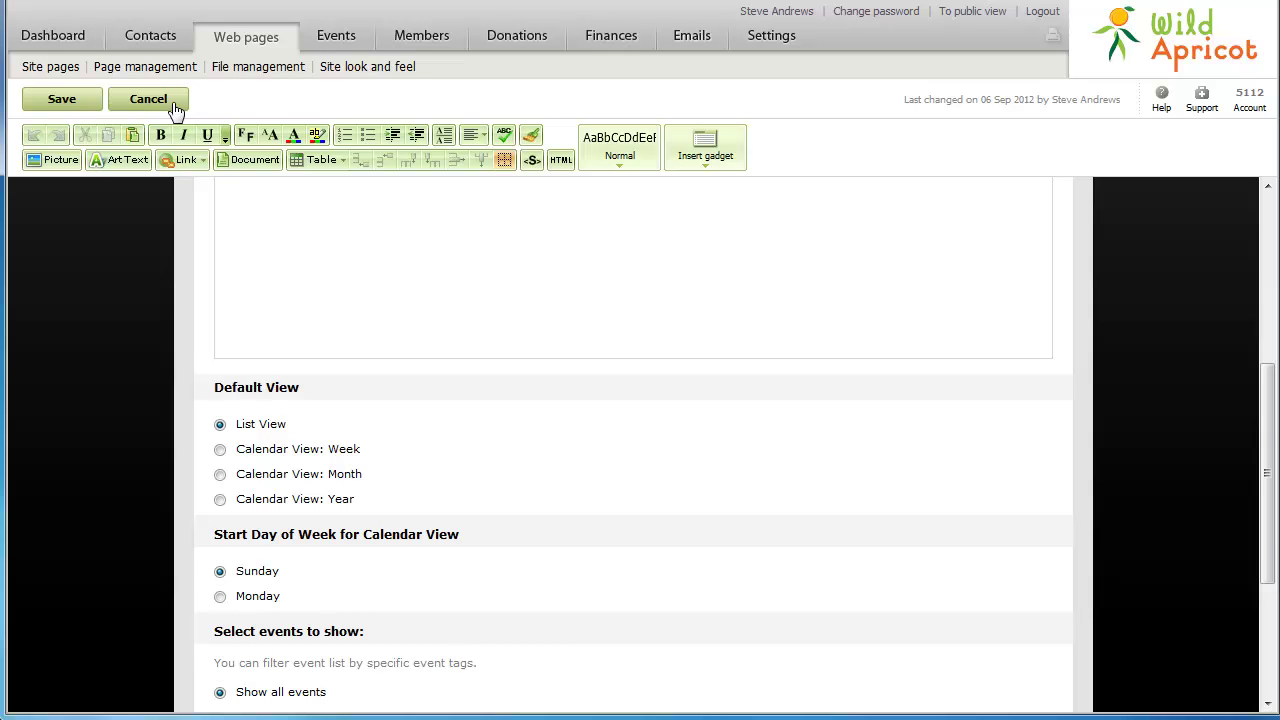
{"action": "scroll", "coordinate": [176, 108], "scroll_direction": "down", "scroll_amount": 2}
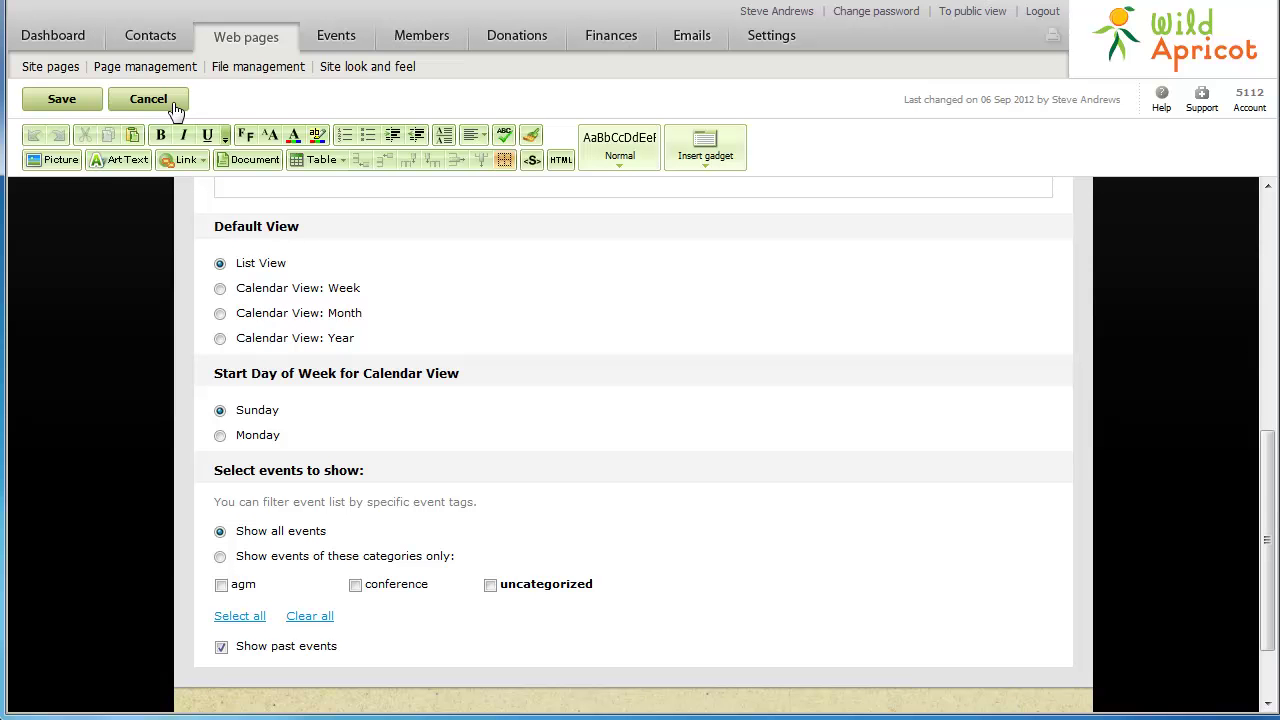
{"action": "left_click", "coordinate": [61, 101]}
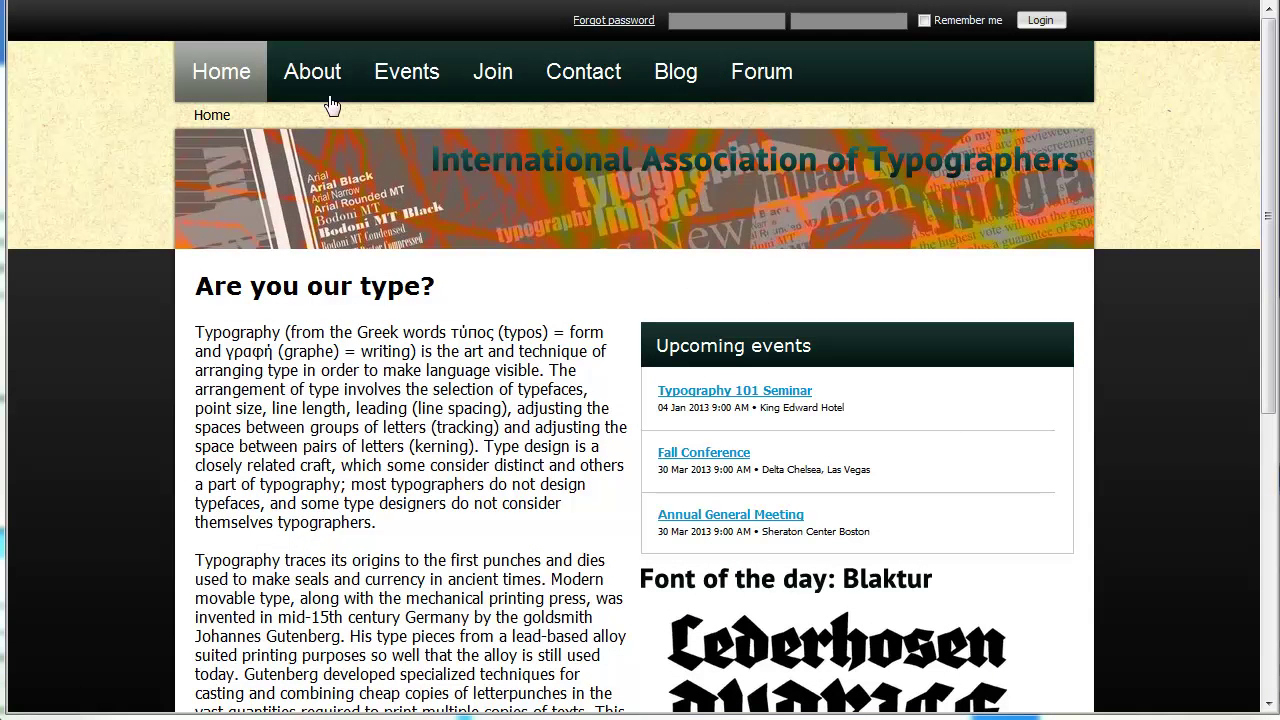
Open Fall Conference on the public Events page and start registering with the registrant's e-mail and security code
{"action": "left_click", "coordinate": [406, 88]}
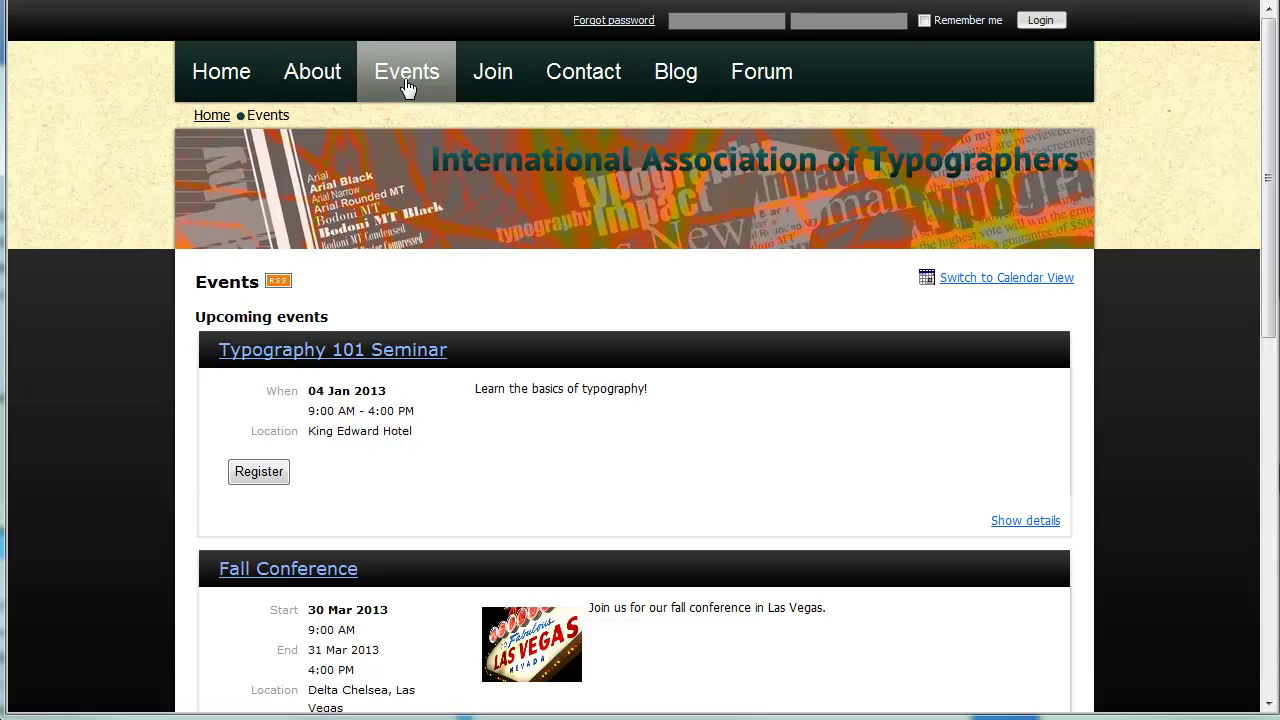
{"action": "left_click", "coordinate": [284, 570]}
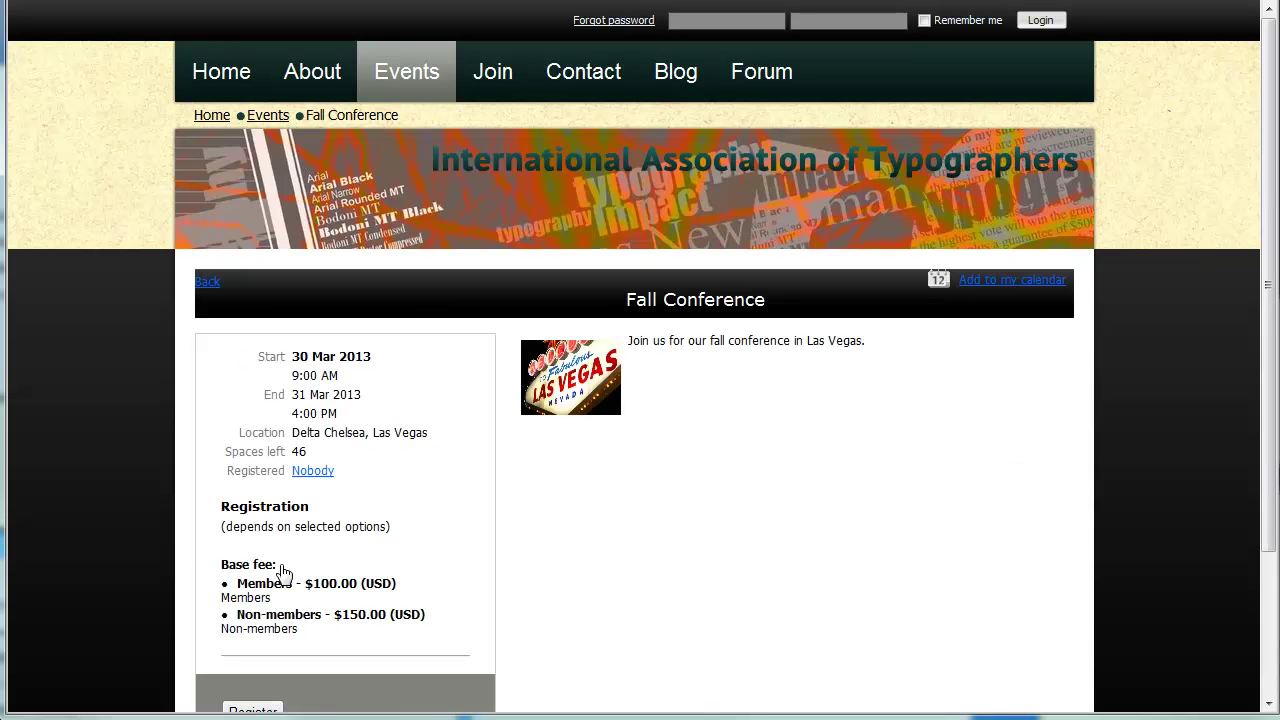
{"action": "scroll", "coordinate": [284, 570], "scroll_direction": "down", "scroll_amount": 2}
{"action": "left_click", "coordinate": [253, 525]}
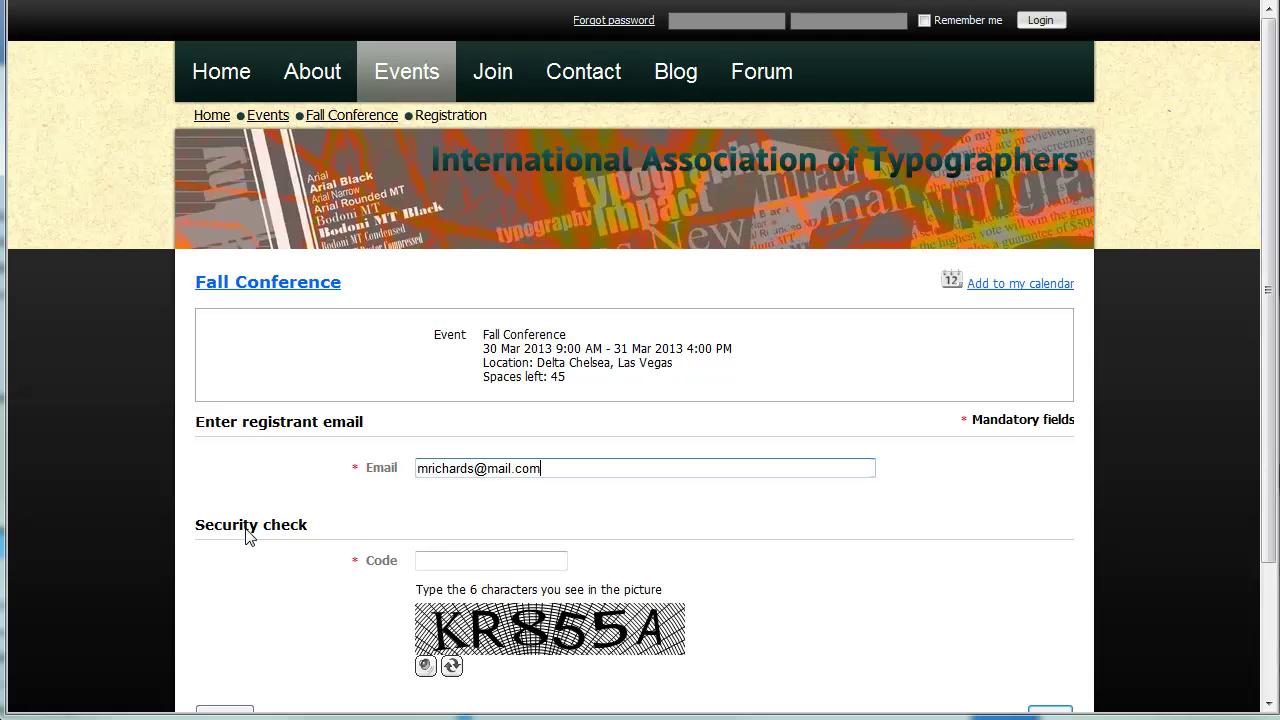
{"action": "key", "text": "Tab"}
{"action": "type", "text": "kr855a"}
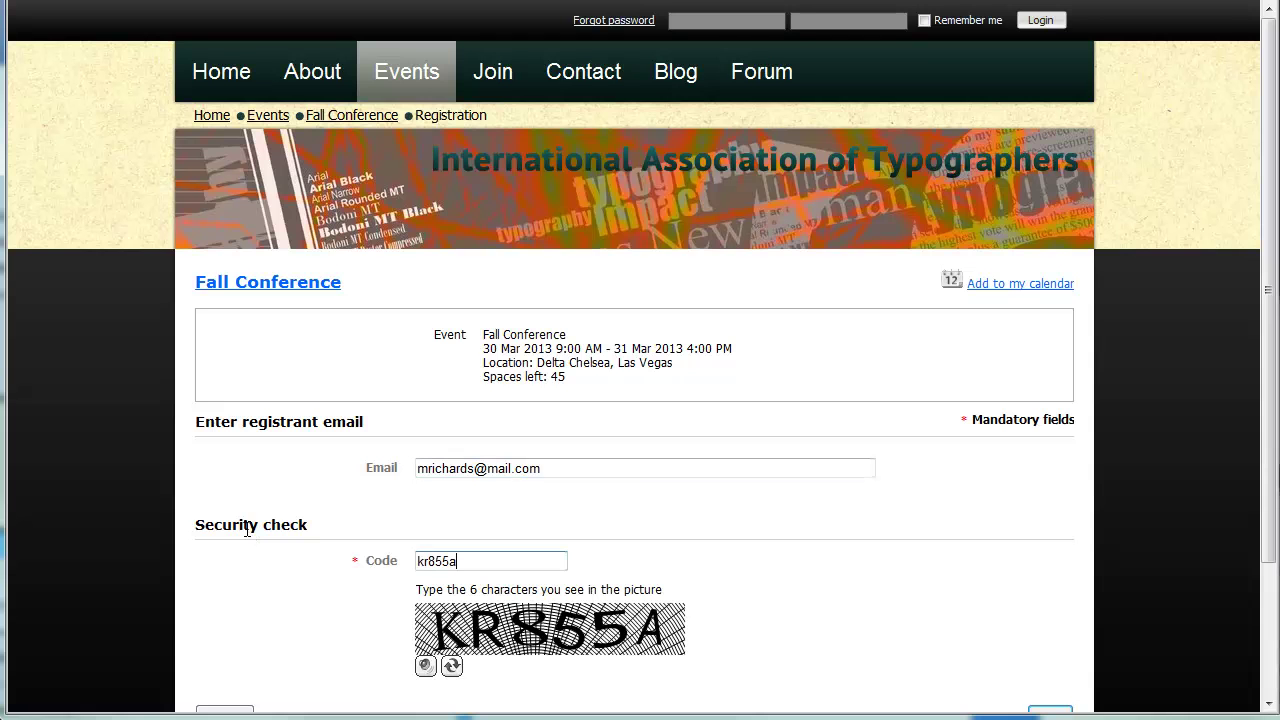
{"action": "scroll", "coordinate": [247, 530], "scroll_direction": "down", "scroll_amount": 2}
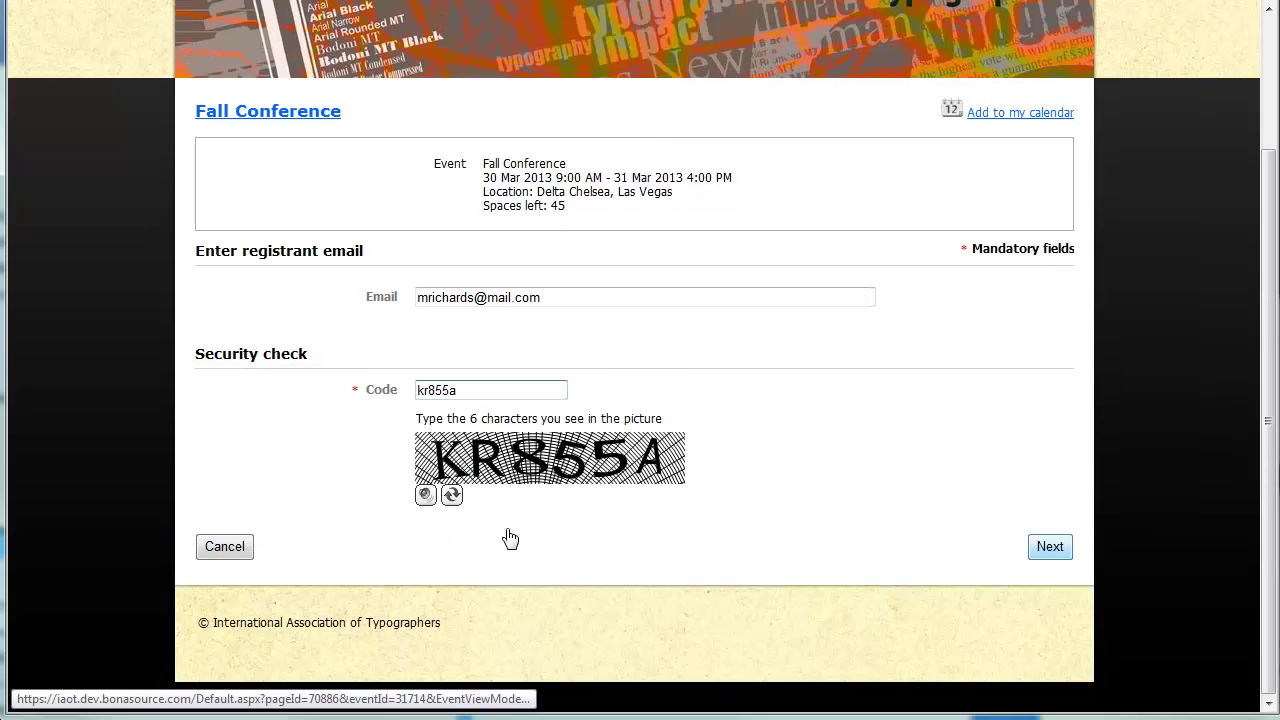
{"action": "left_click", "coordinate": [1050, 547]}
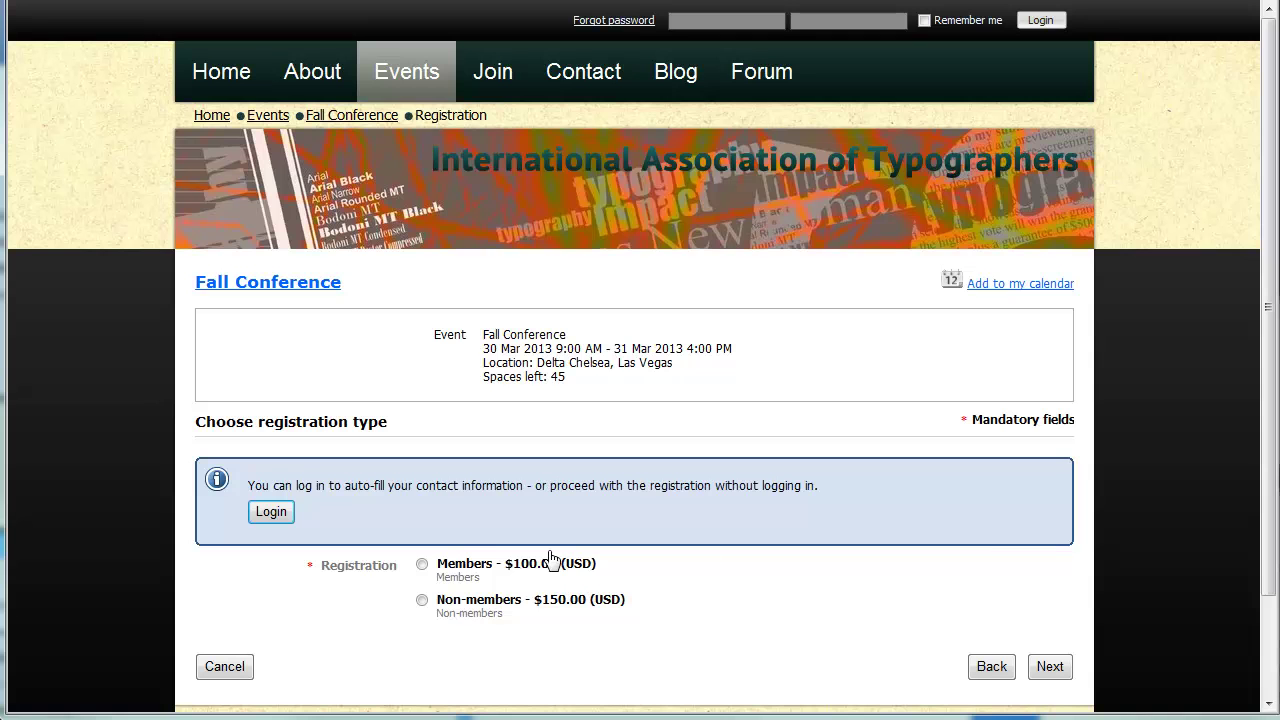
Register as a $100 member with Chicken meal, front-section seating, attendee-list listing and 1 guest, then review
{"action": "left_click", "coordinate": [423, 566]}
{"action": "left_click", "coordinate": [1050, 666]}
{"action": "scroll", "coordinate": [1057, 674], "scroll_direction": "down", "scroll_amount": 5}
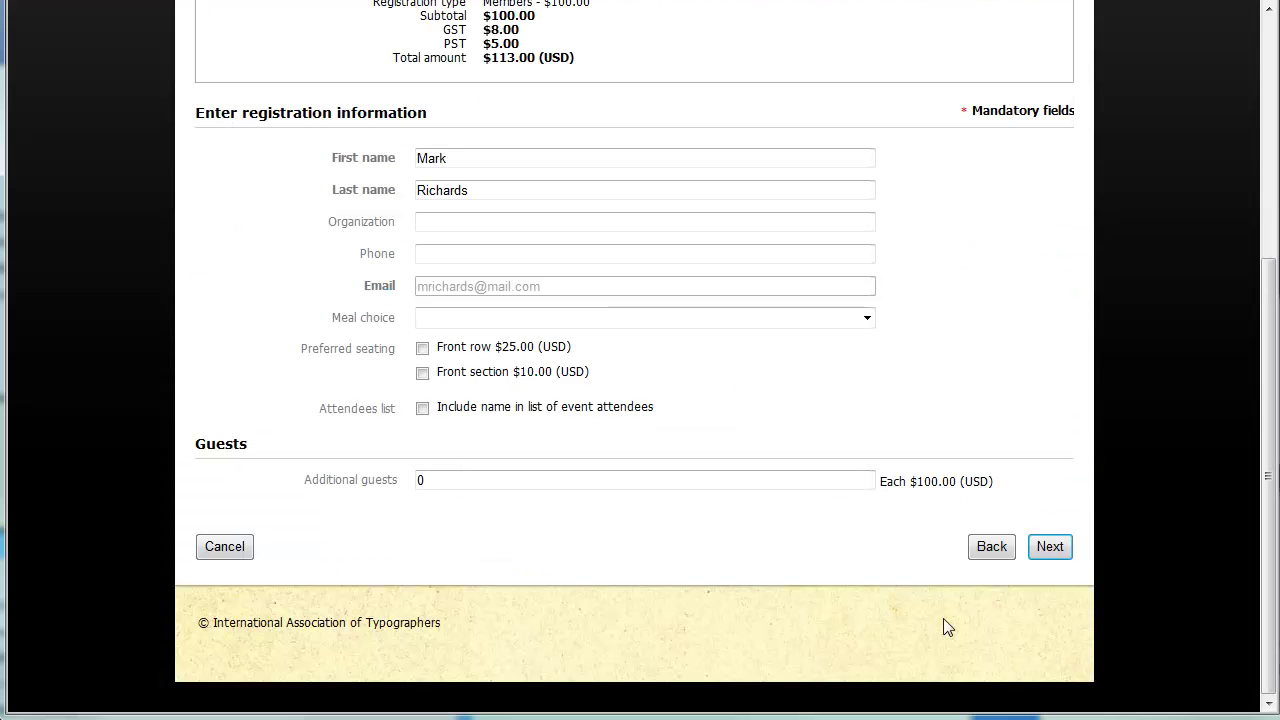
{"action": "left_click", "coordinate": [867, 320]}
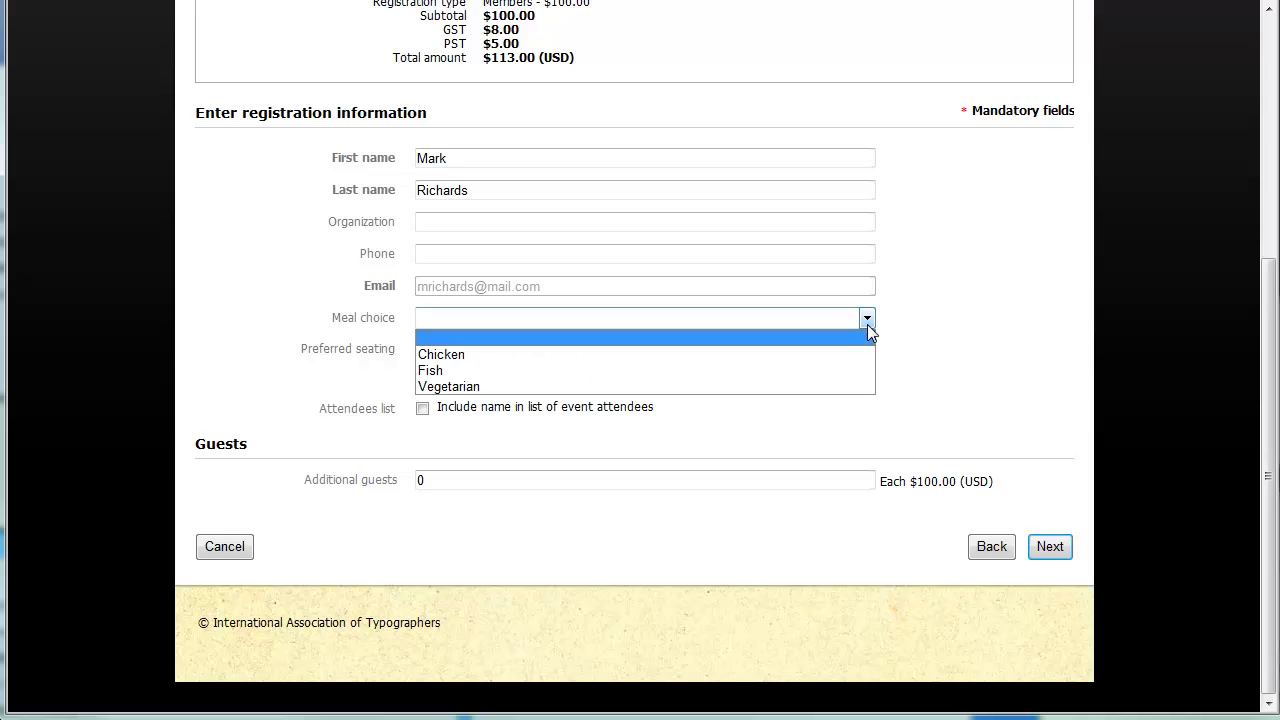
{"action": "left_click", "coordinate": [457, 356]}
{"action": "left_click", "coordinate": [422, 377]}
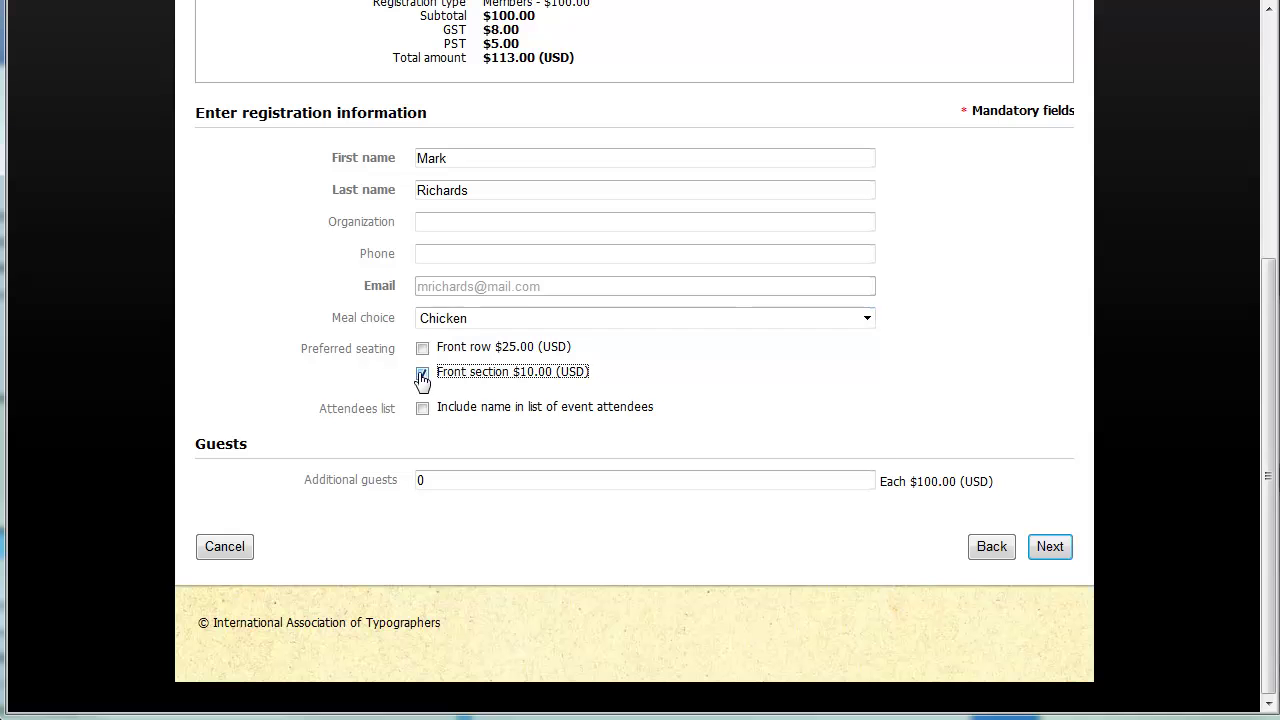
{"action": "left_click", "coordinate": [422, 409]}
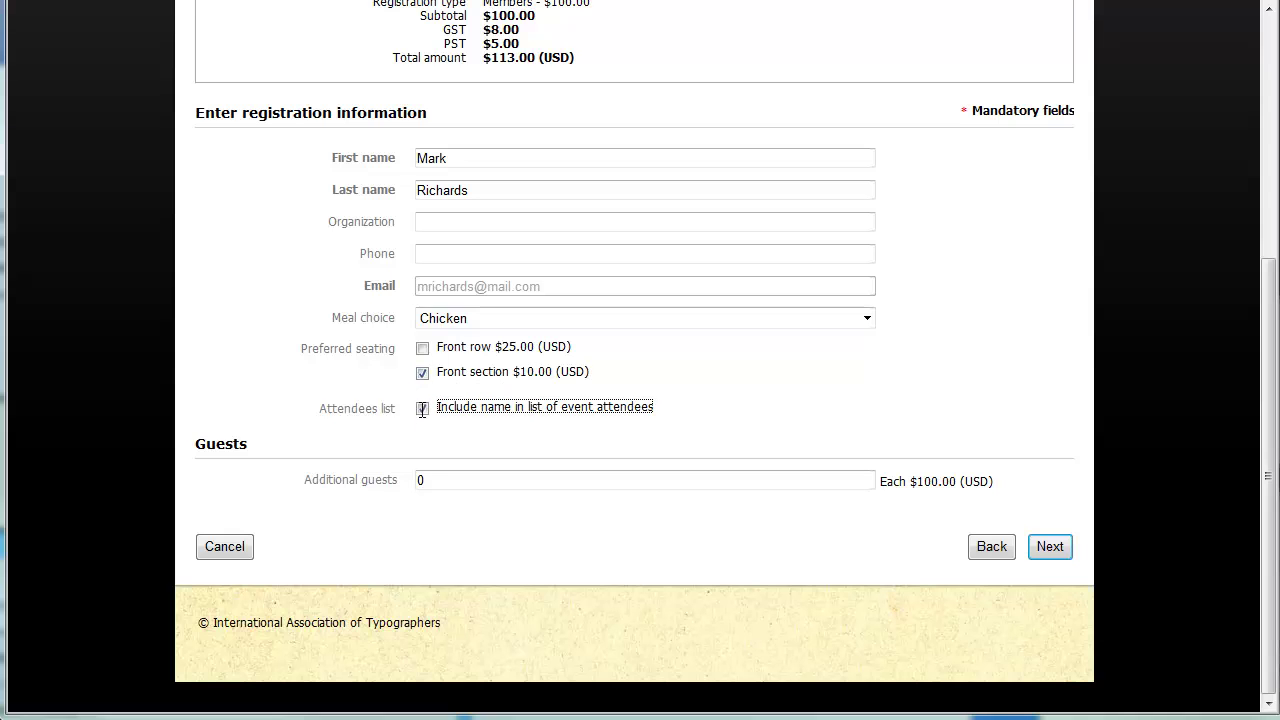
{"action": "double_click", "coordinate": [434, 480]}
{"action": "type", "text": "1"}
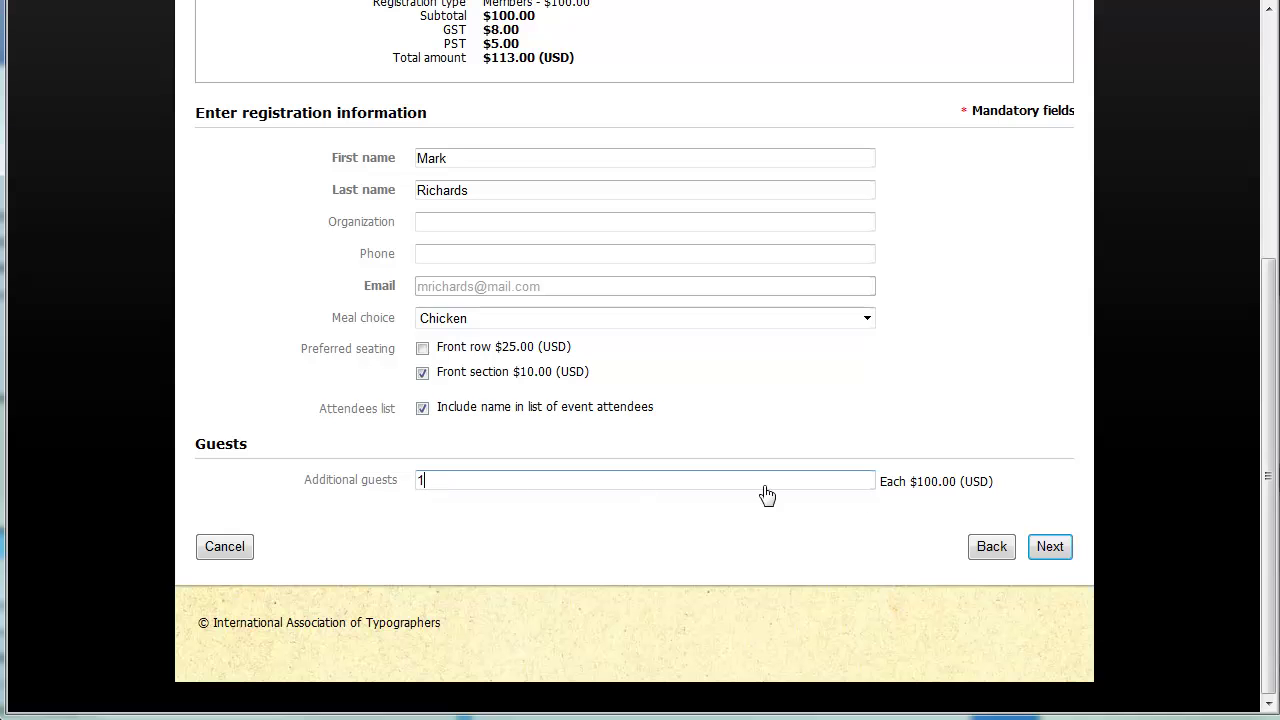
{"action": "left_click", "coordinate": [1056, 556]}
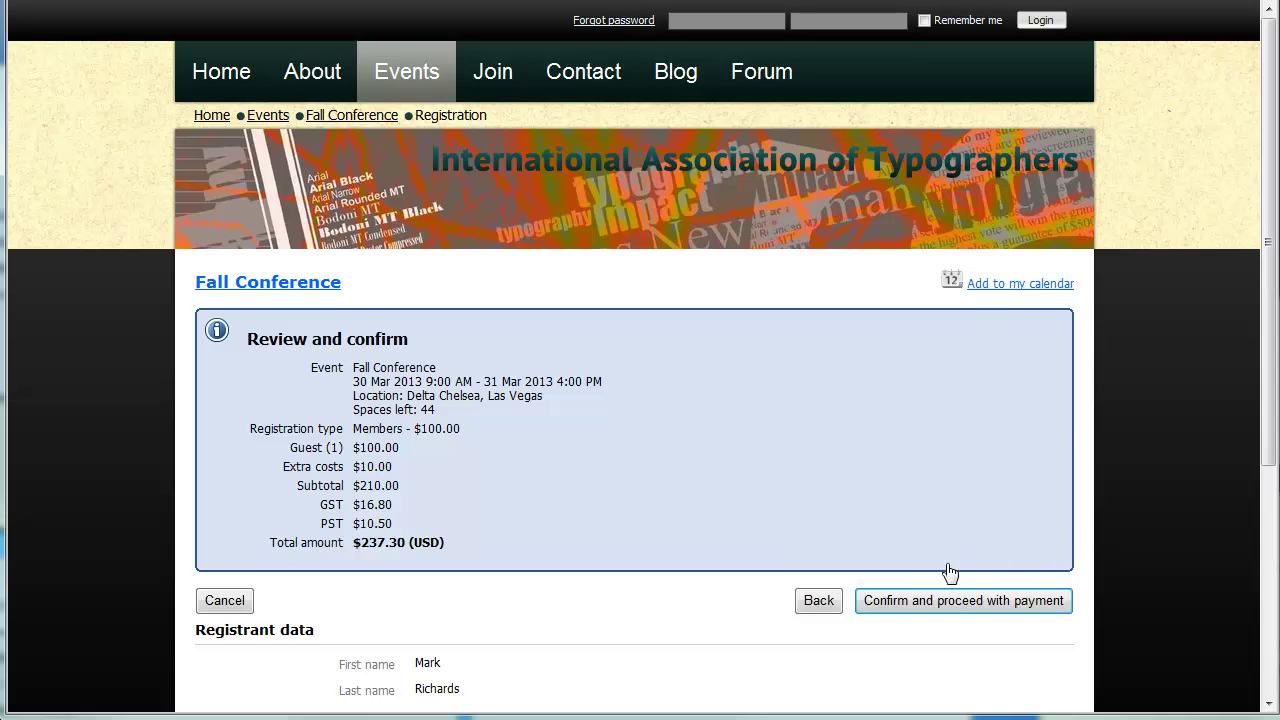
Confirm the Fall Conference registration and proceed with payment of $237.30
{"action": "left_click", "coordinate": [920, 604]}
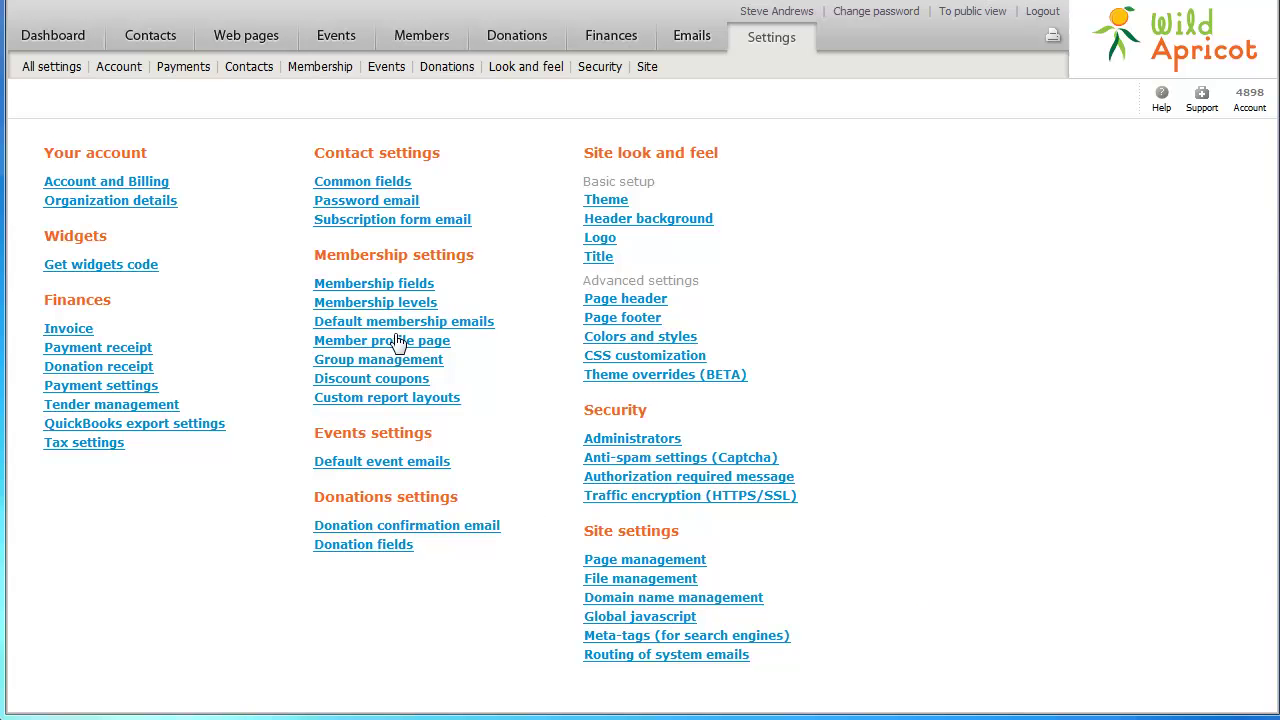
Open Fall Conference attendees, inspect the unpaid 21 Jun 2012 registration, then show the registrations-by-type report
{"action": "left_click", "coordinate": [338, 40]}
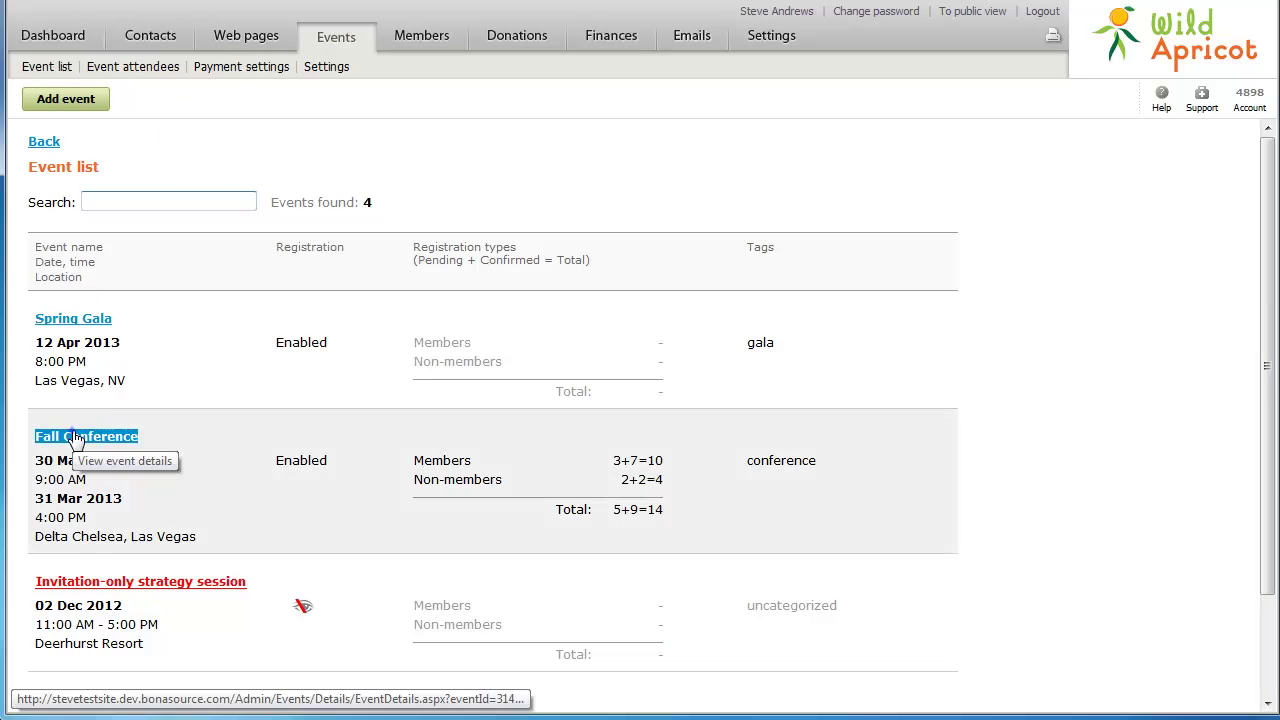
{"action": "left_click", "coordinate": [75, 440]}
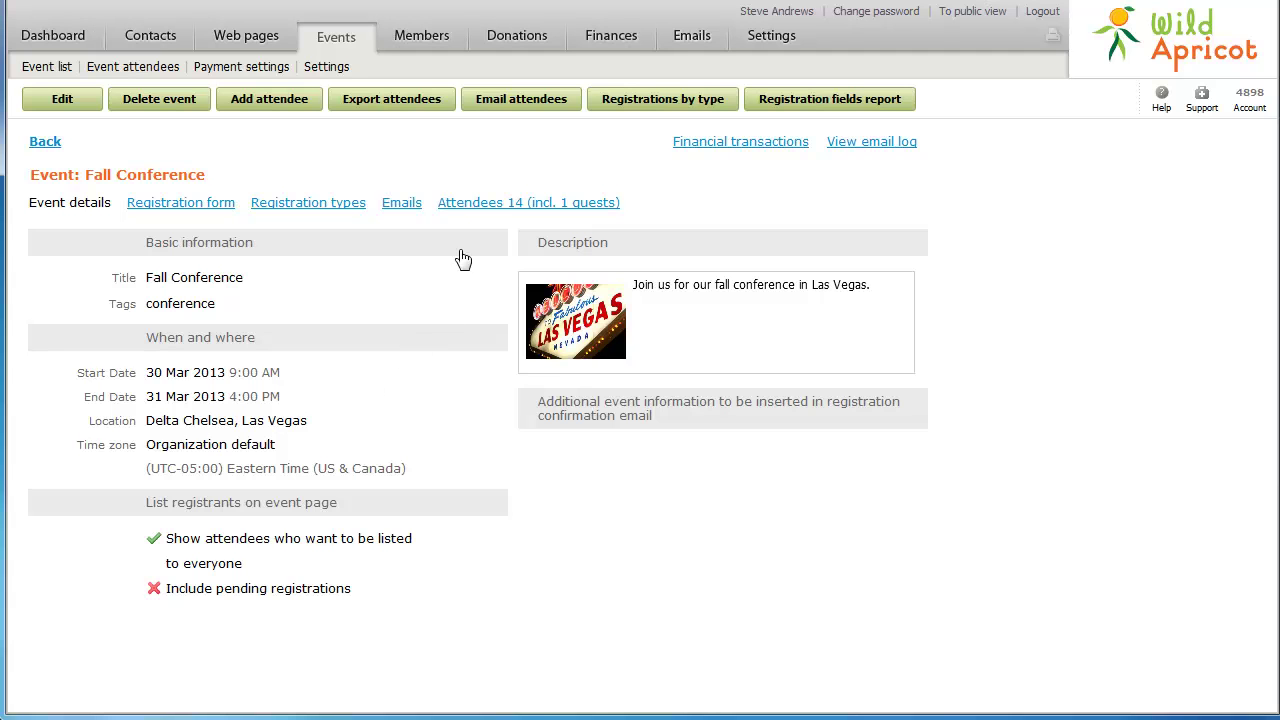
{"action": "left_click", "coordinate": [466, 204]}
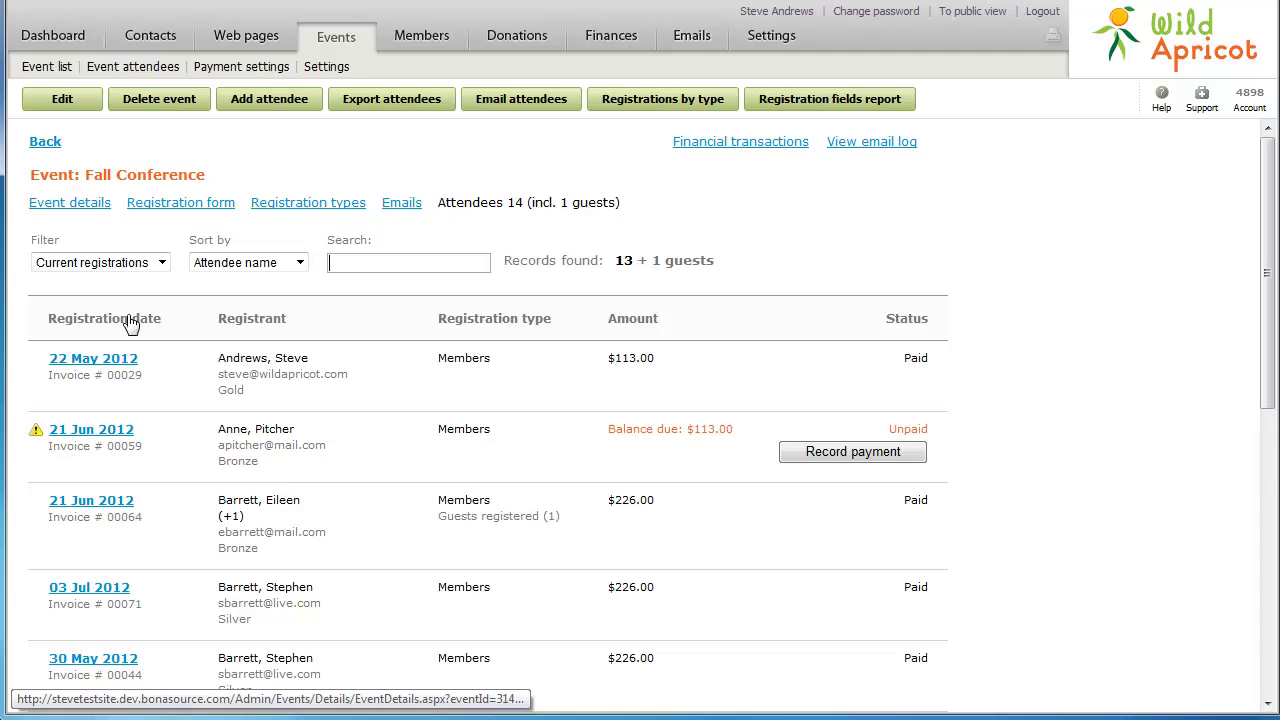
{"action": "left_click", "coordinate": [91, 430]}
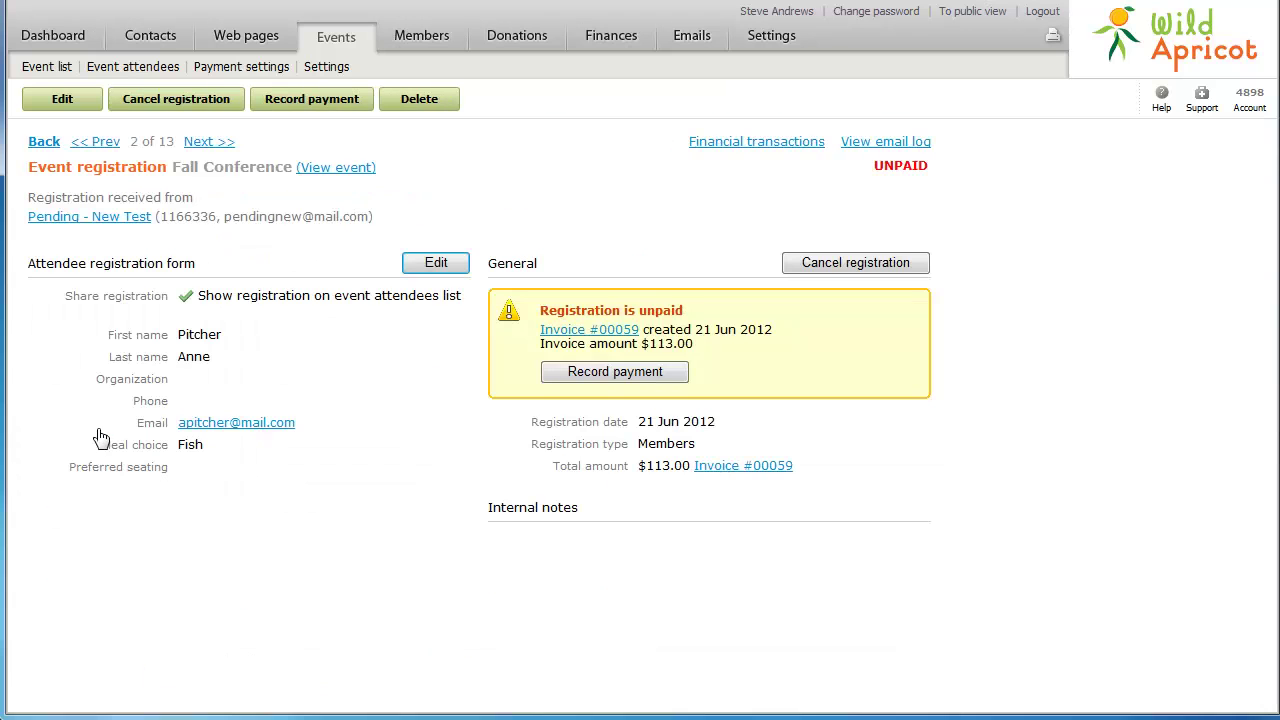
{"action": "left_click", "coordinate": [45, 142]}
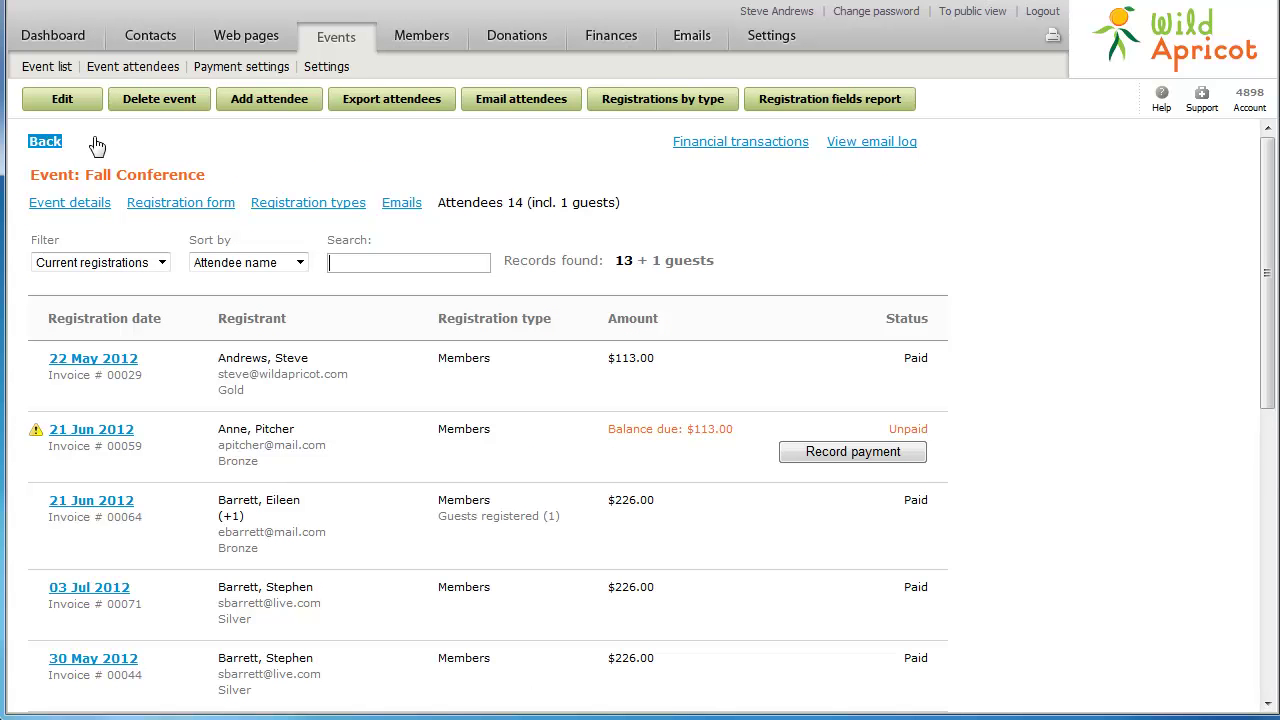
{"action": "left_click", "coordinate": [629, 104]}
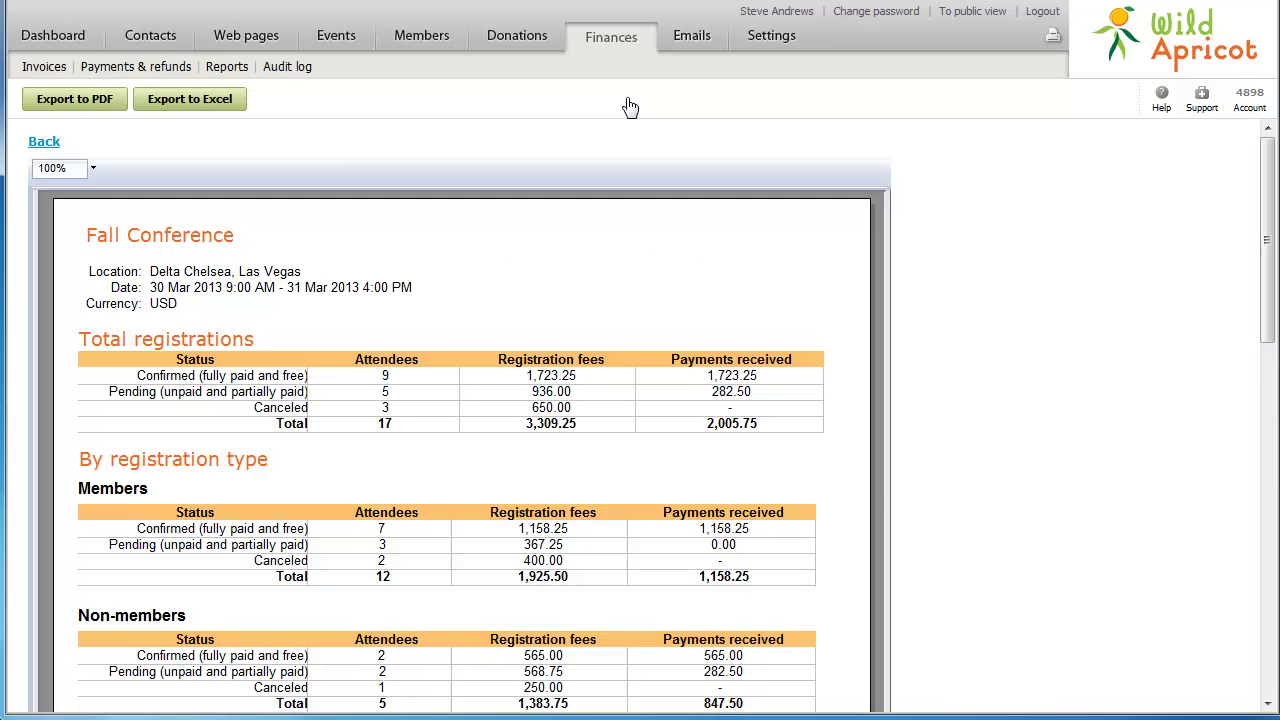
Generate a Fall Conference registration fields report including participant details, then start a new report
{"action": "left_click", "coordinate": [44, 142]}
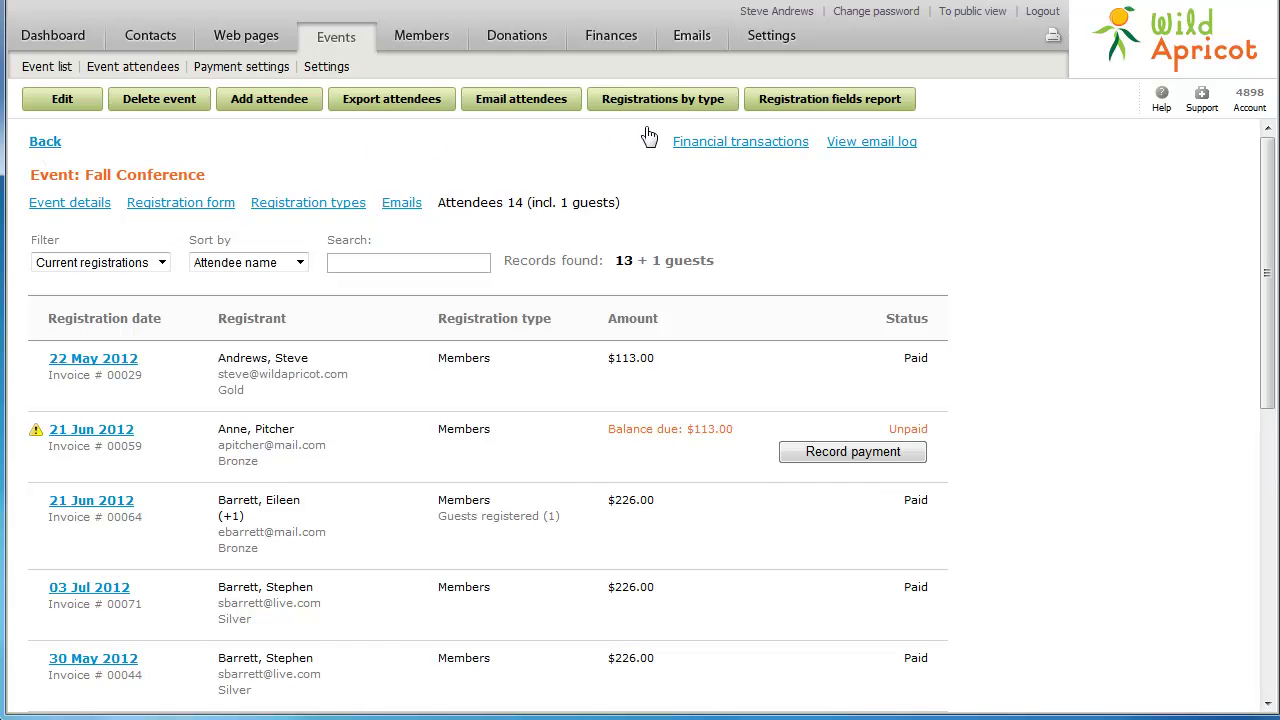
{"action": "left_click", "coordinate": [783, 100]}
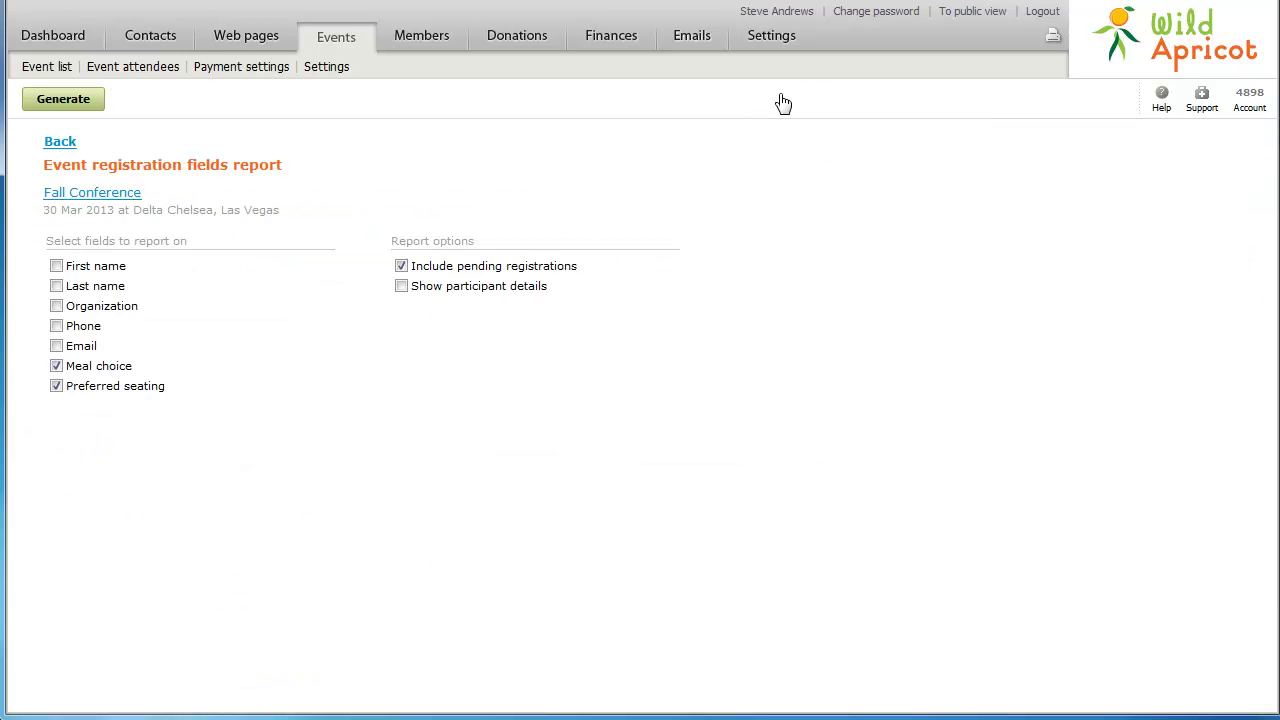
{"action": "left_click", "coordinate": [401, 287]}
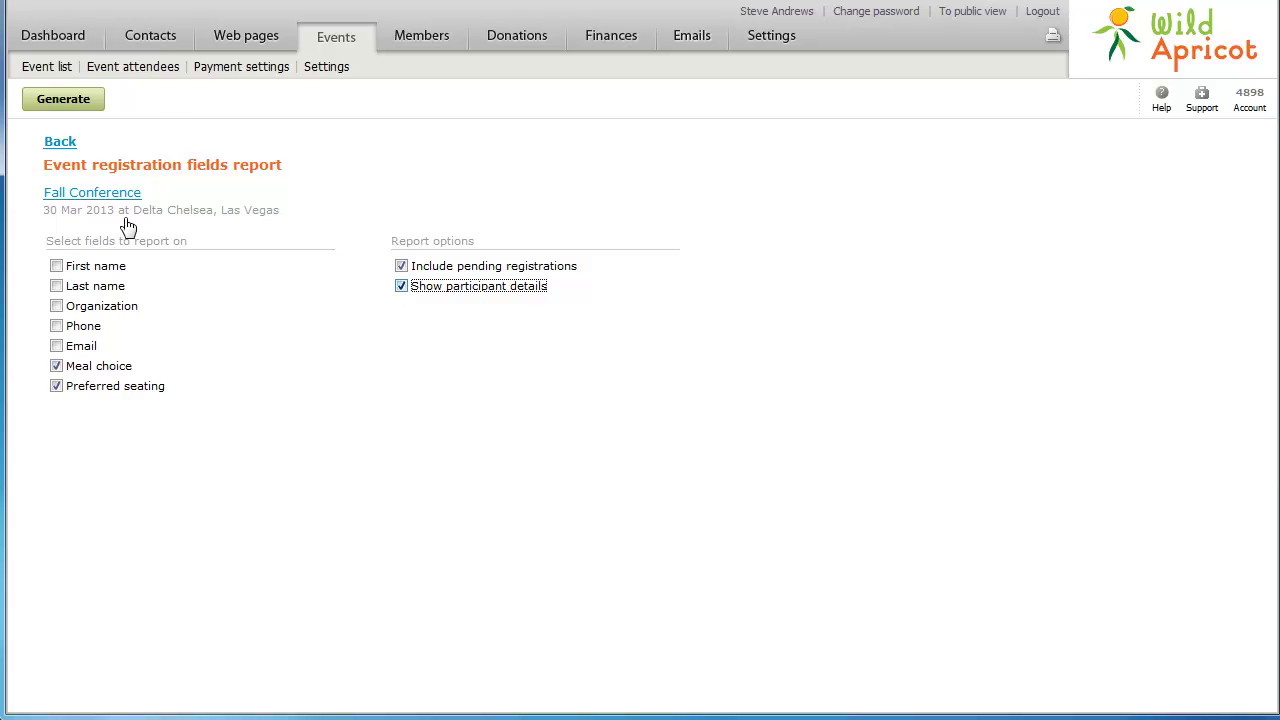
{"action": "left_click", "coordinate": [68, 104]}
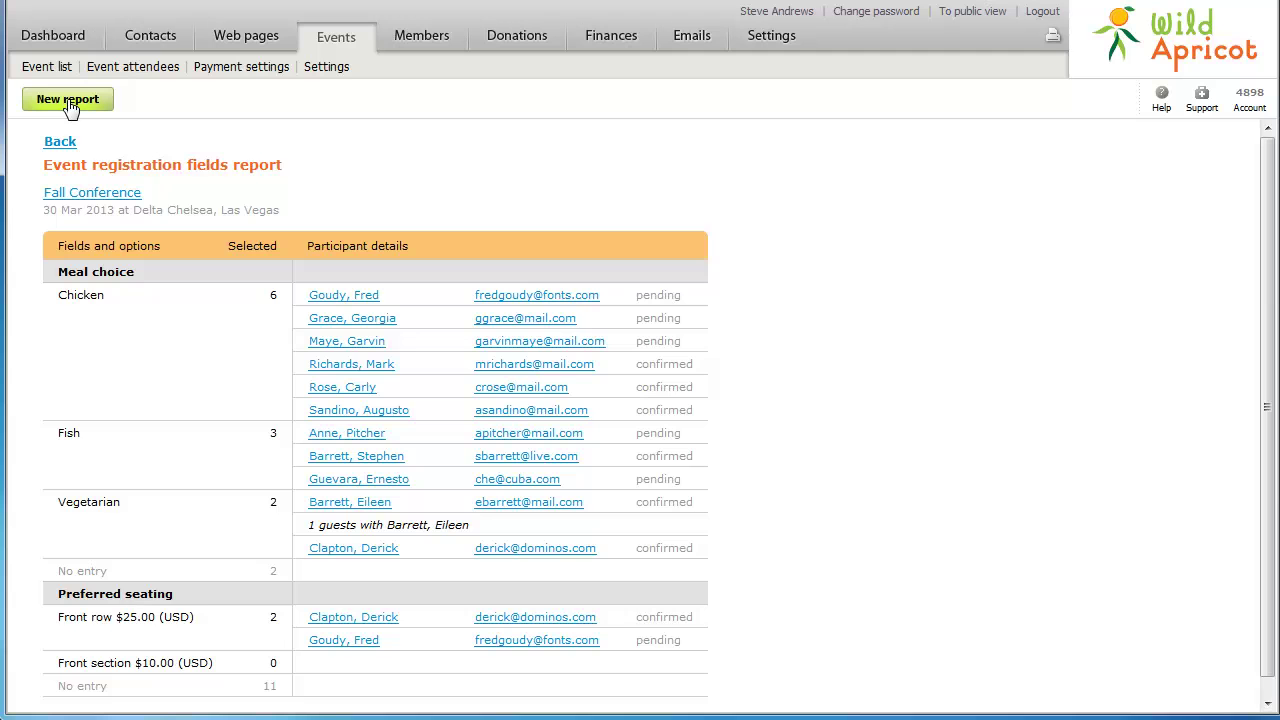
{"action": "left_click", "coordinate": [68, 104]}
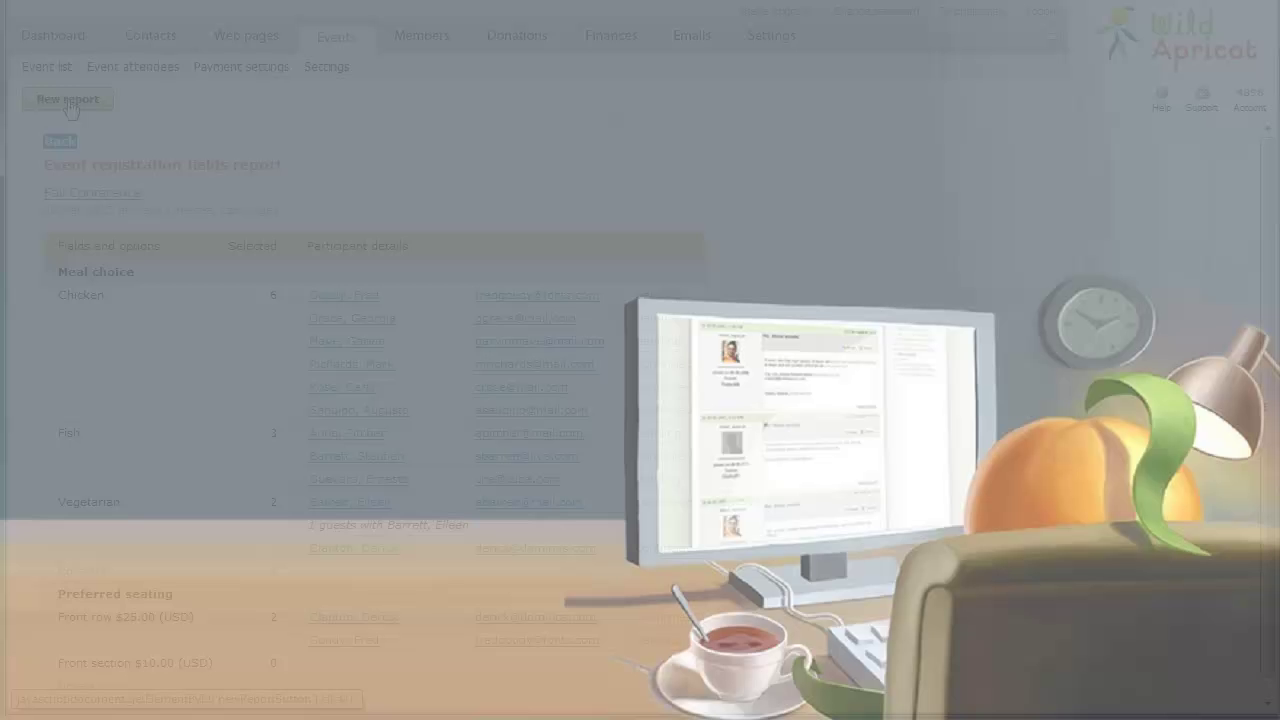